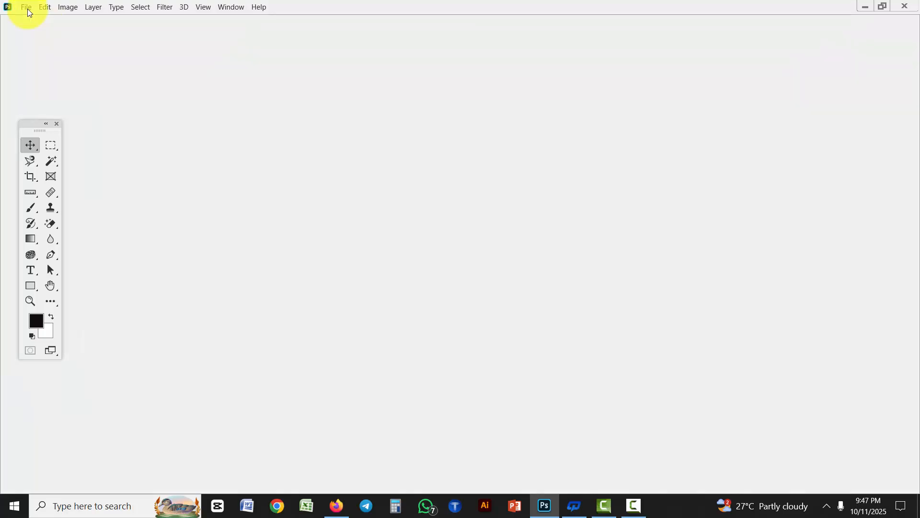
Create a new A4 document, 210 × 297 mm at 300 pixels/inch in RGB Color with a white background
click(27, 8)
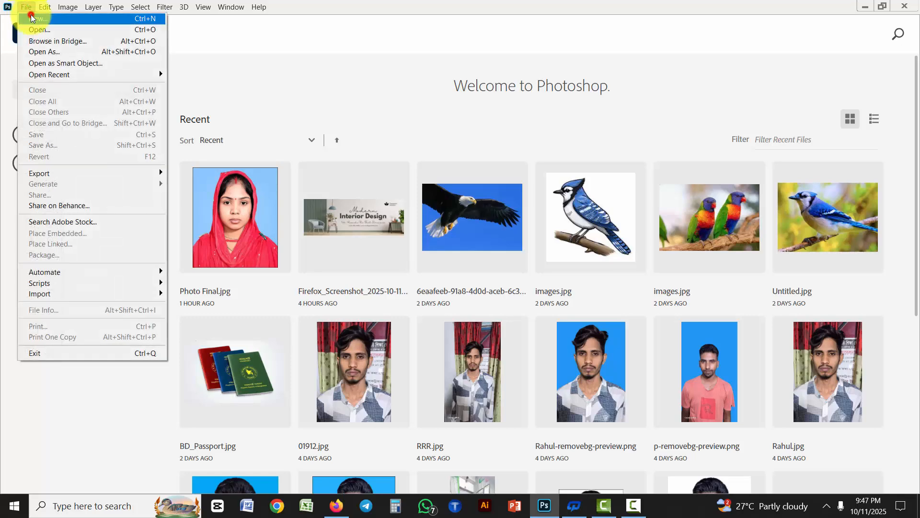
click(30, 12)
key(ctrl+n)
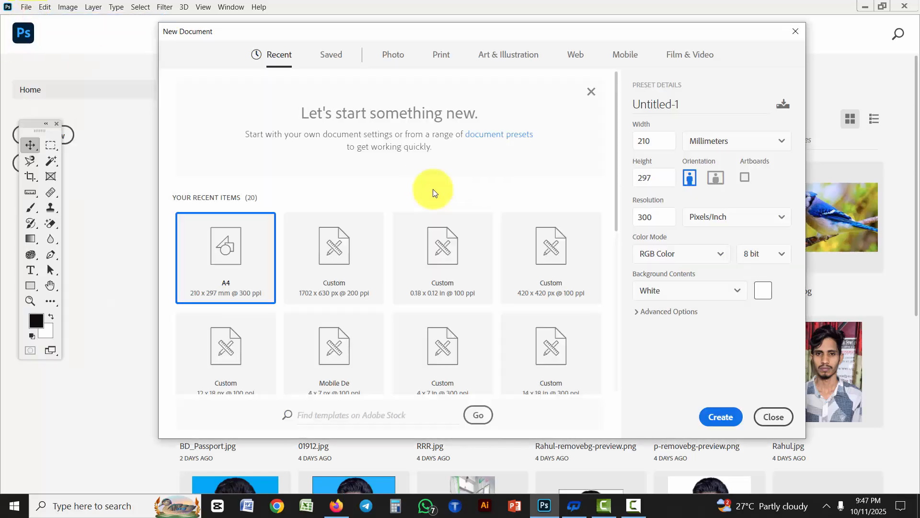
click(736, 424)
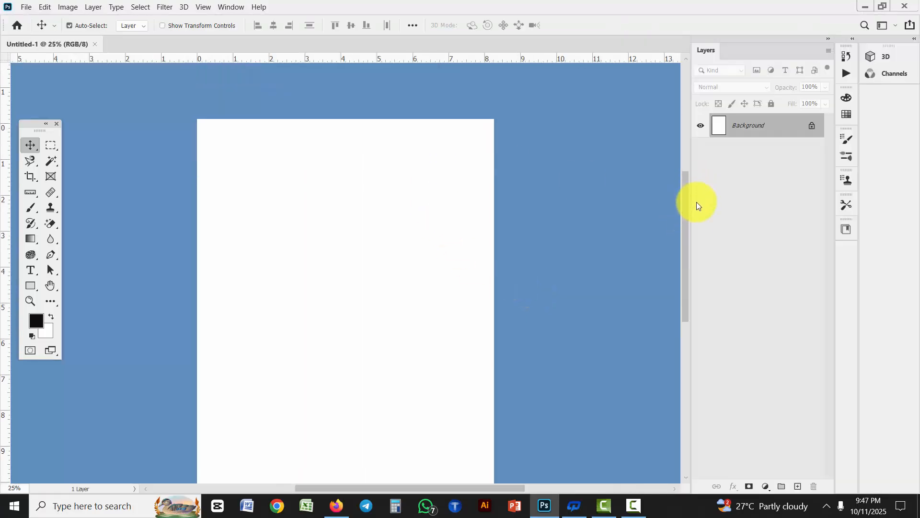
Open the original portrait of the man in the dark and blue jersey from the "11 10 2025" folder and view it beside the blank document
click(29, 9)
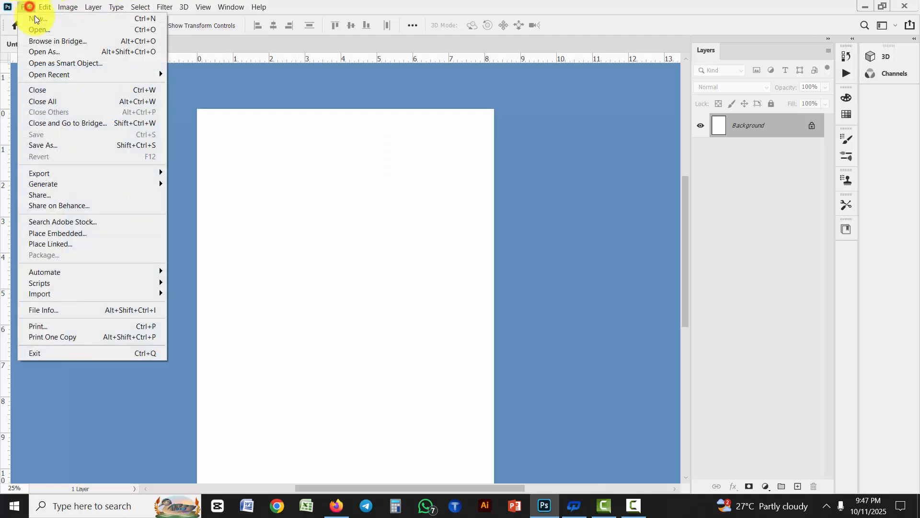
click(45, 27)
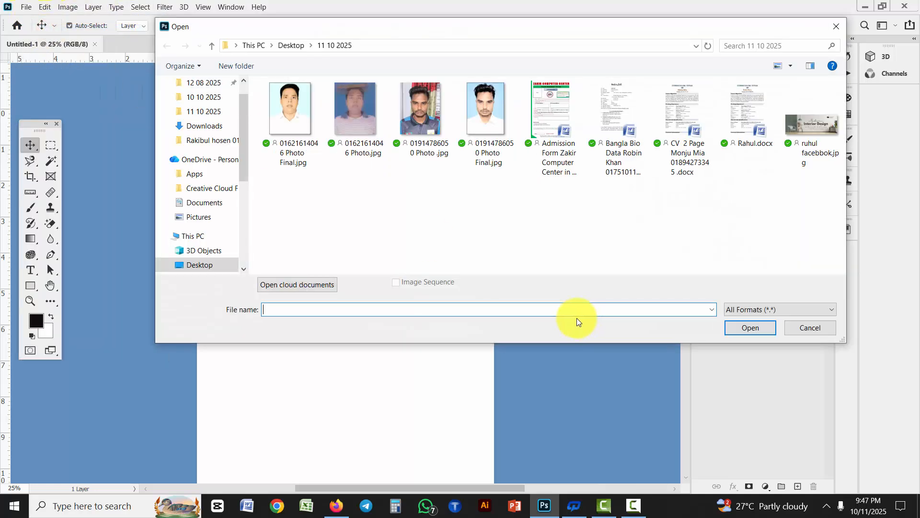
click(436, 120)
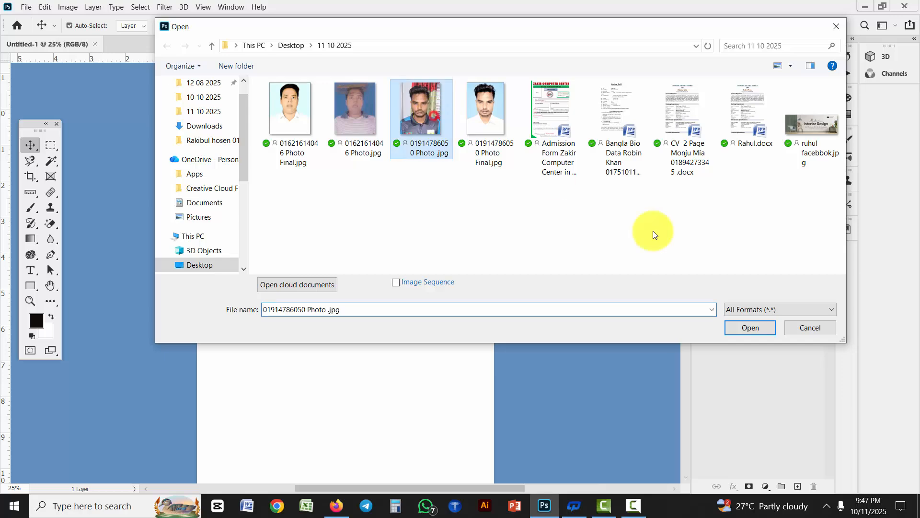
click(746, 325)
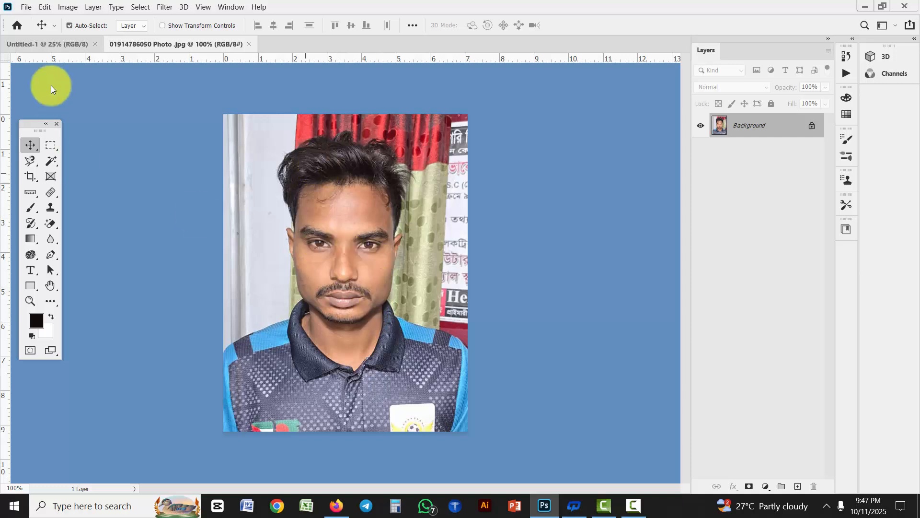
drag(60, 47, 81, 69)
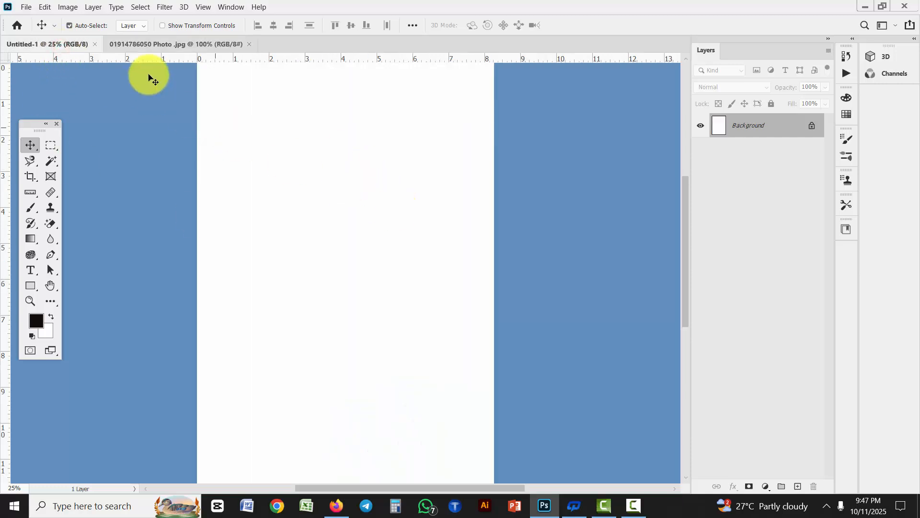
click(164, 42)
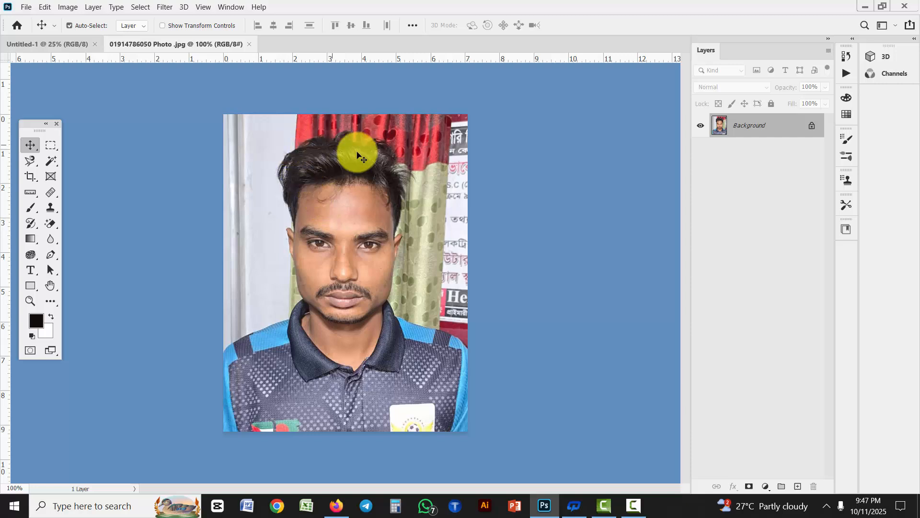
Place a fixed-size 640 × 312 px rectangular selection across the face, and set the Rectangular Marquee style to Normal
click(52, 144)
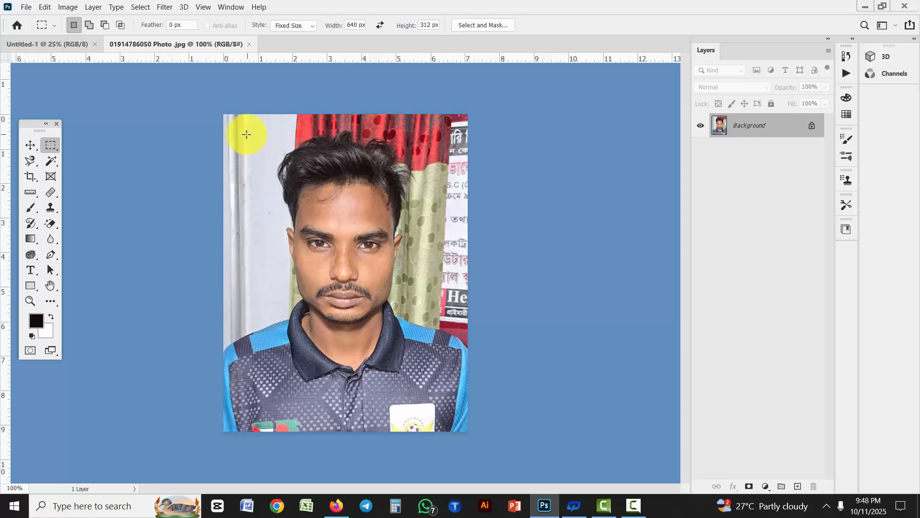
drag(252, 132, 317, 200)
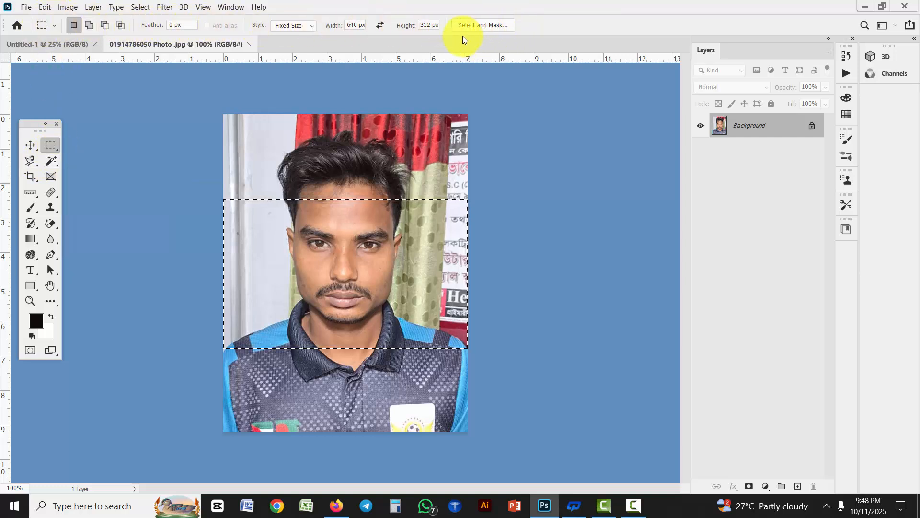
click(311, 27)
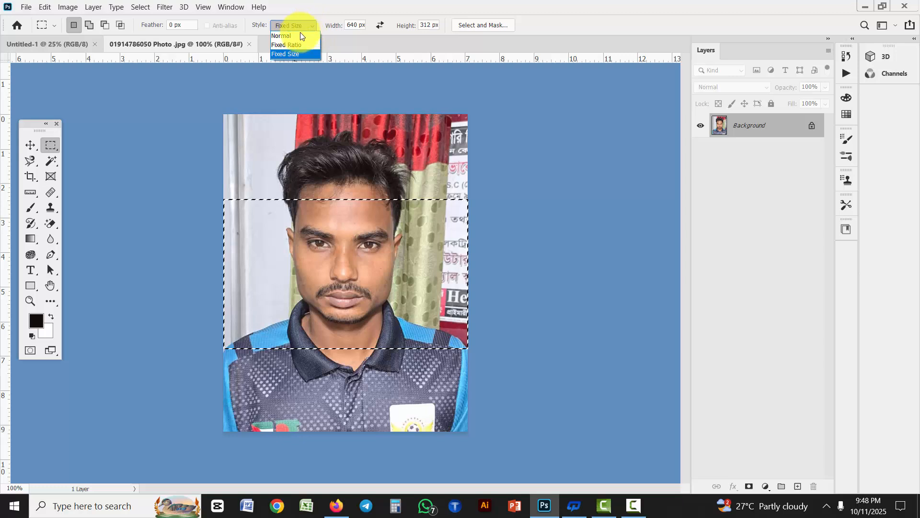
click(296, 36)
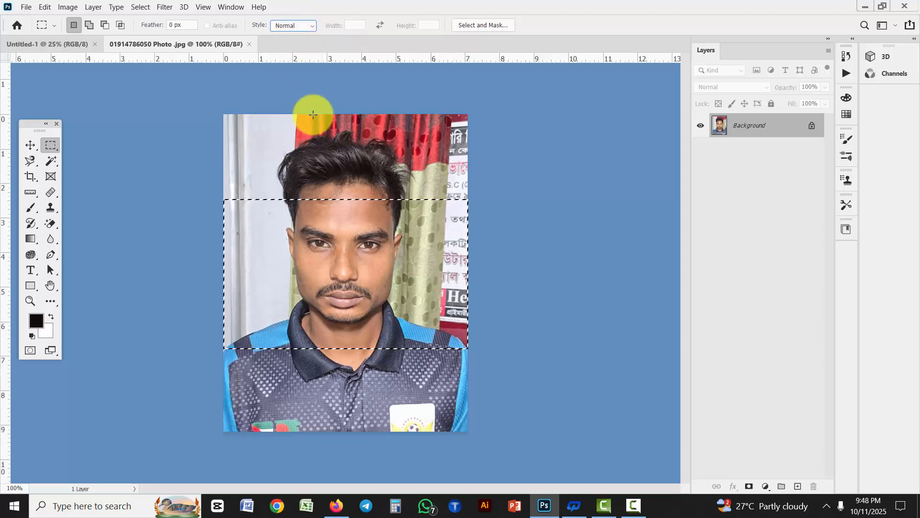
Practise freehand rectangular selections around the portrait's head, eyes, each vertical half and the lower part with the shirt
drag(274, 138, 411, 323)
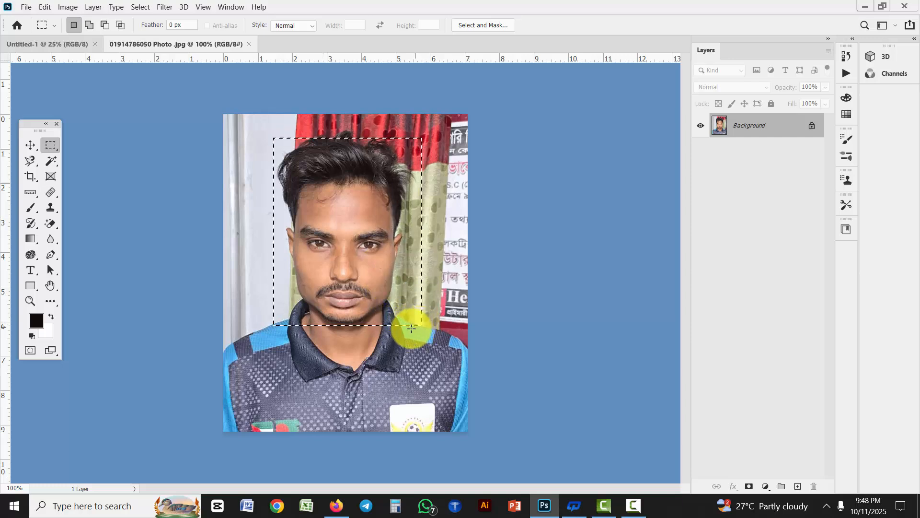
click(348, 248)
drag(267, 221, 417, 264)
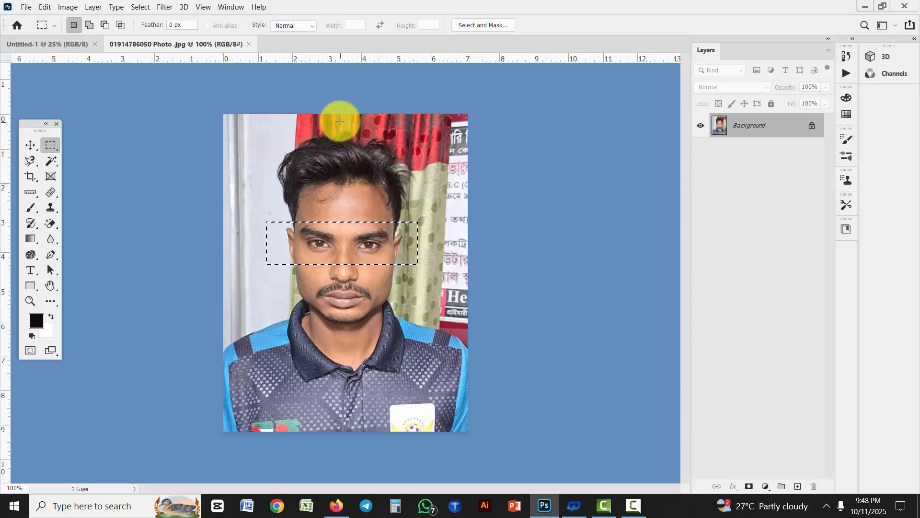
drag(340, 121, 449, 339)
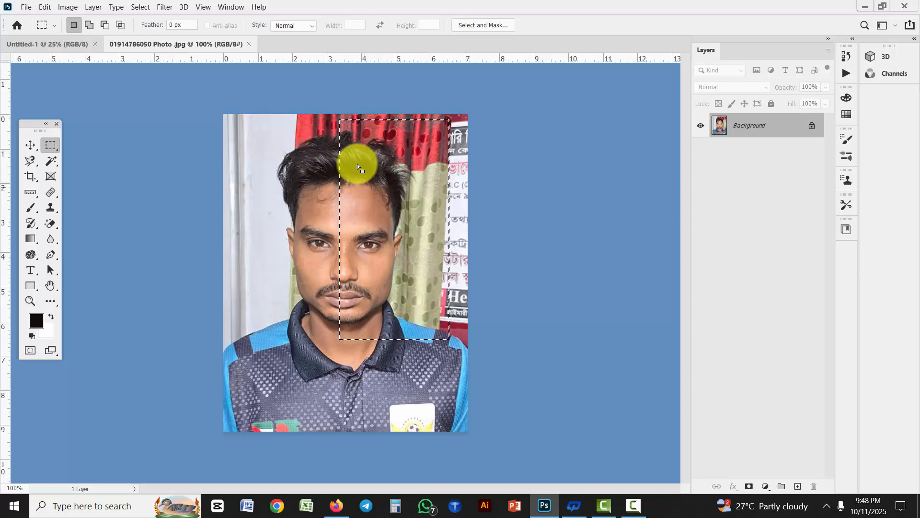
drag(340, 96, 526, 454)
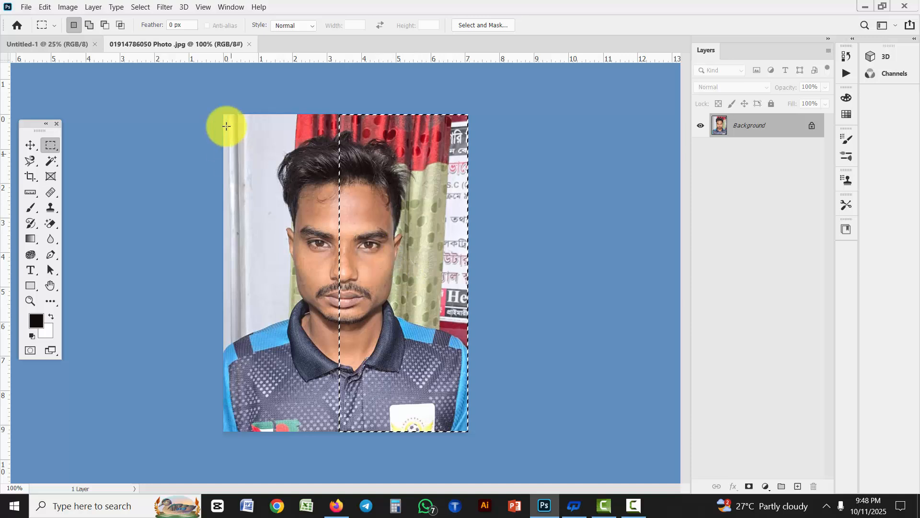
drag(201, 99, 329, 436)
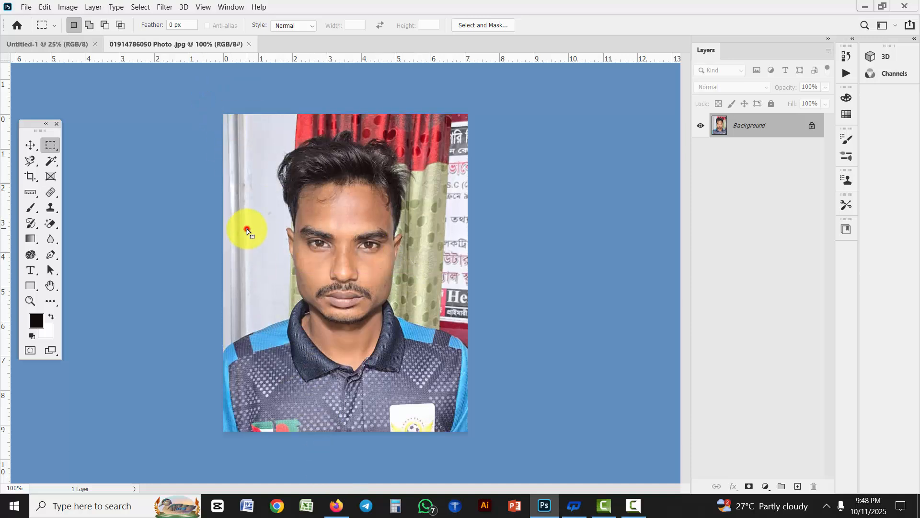
drag(242, 211, 419, 270)
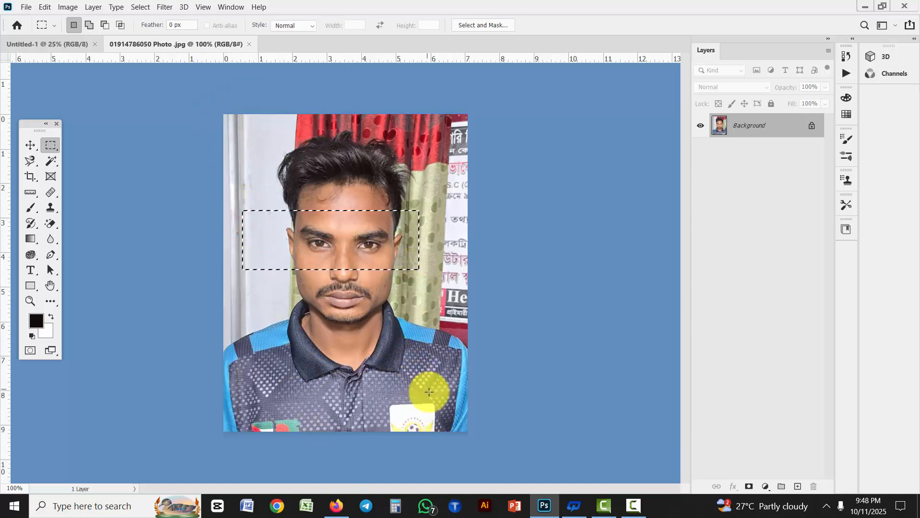
drag(222, 315, 430, 392)
drag(509, 455, 165, 294)
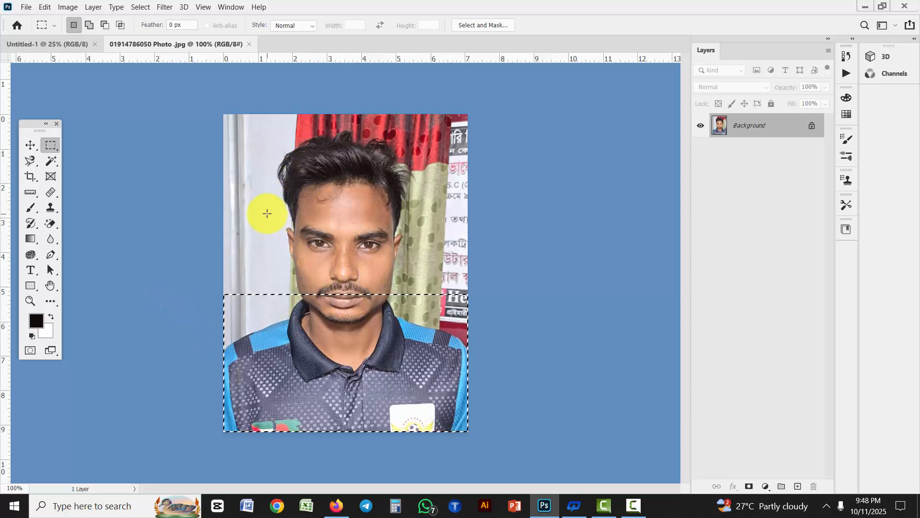
Select a rectangular strip across the man's eyes and move it into the blank Untitled-1 document as a new layer
drag(267, 214, 427, 267)
click(30, 145)
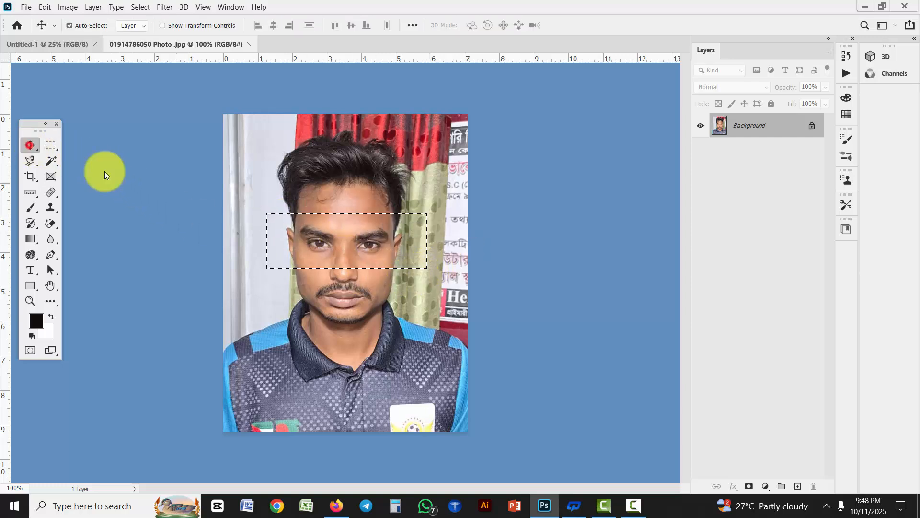
drag(373, 245, 350, 197)
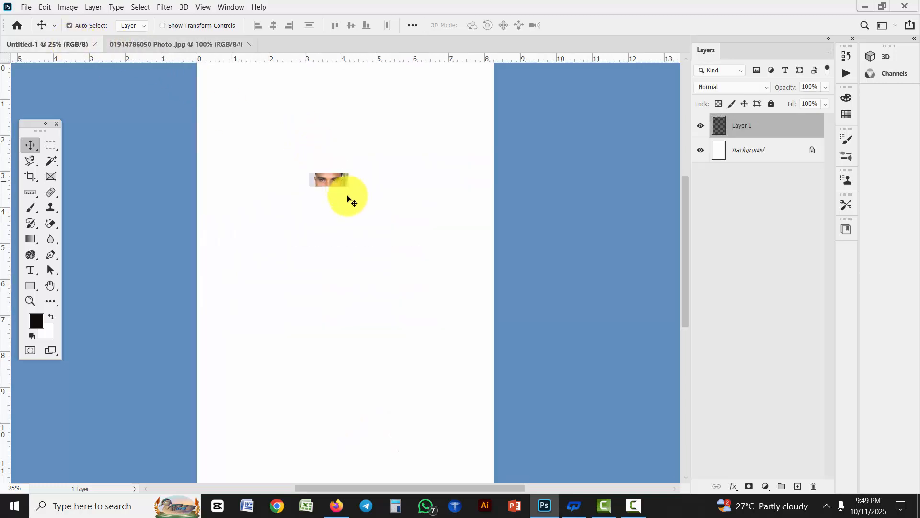
Switch to Firefox and search Google Images for "model" in a new tab
click(223, 45)
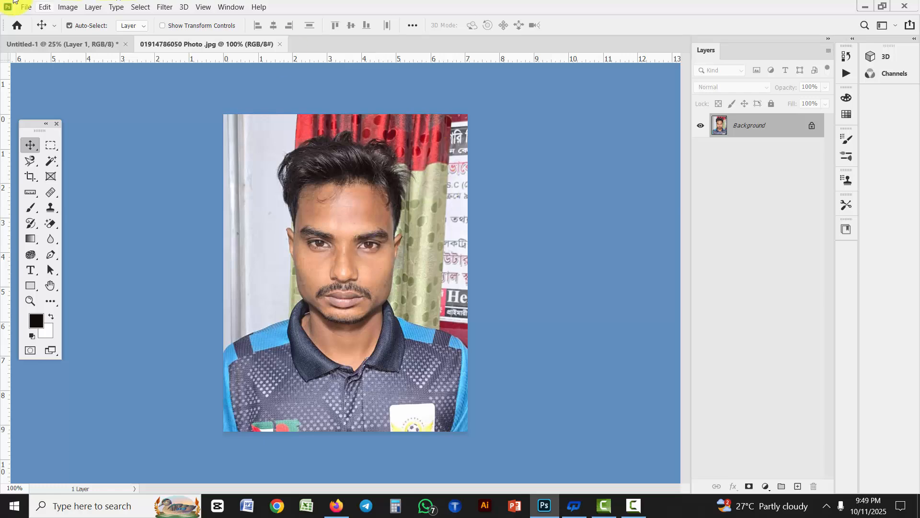
click(337, 505)
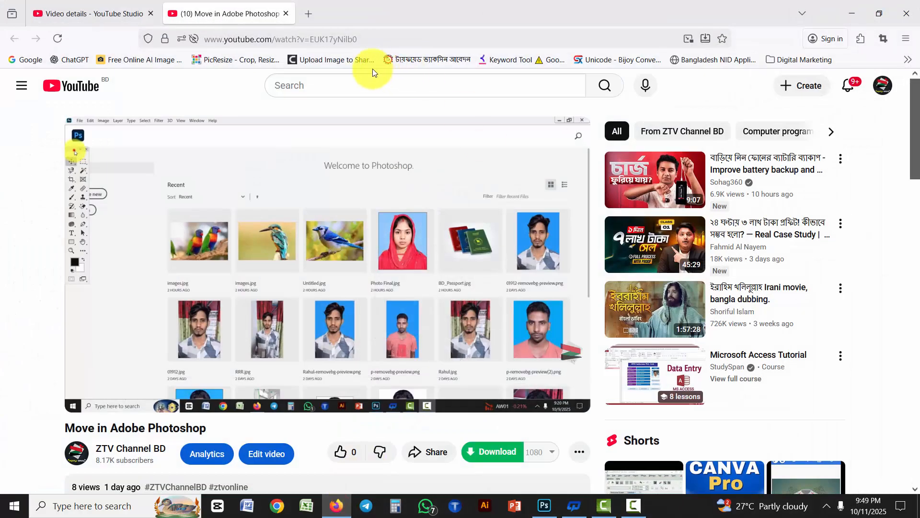
click(314, 12)
click(24, 59)
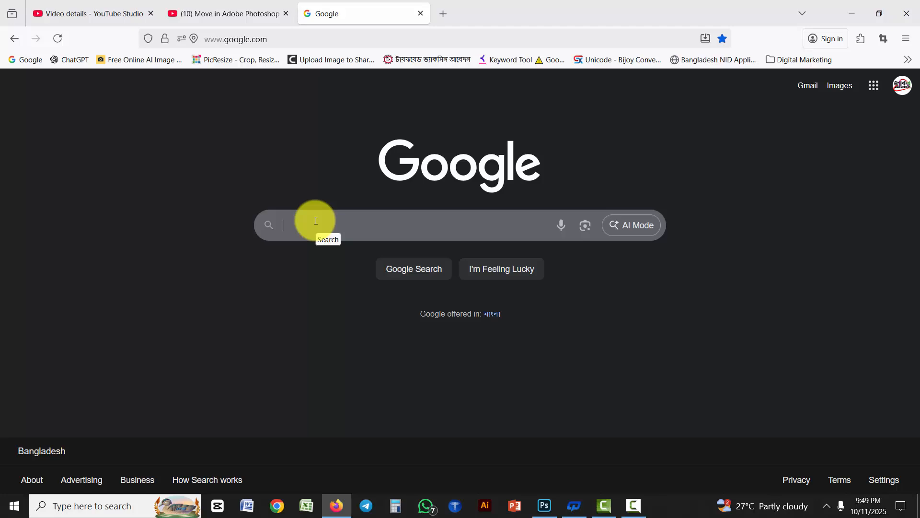
text(model)
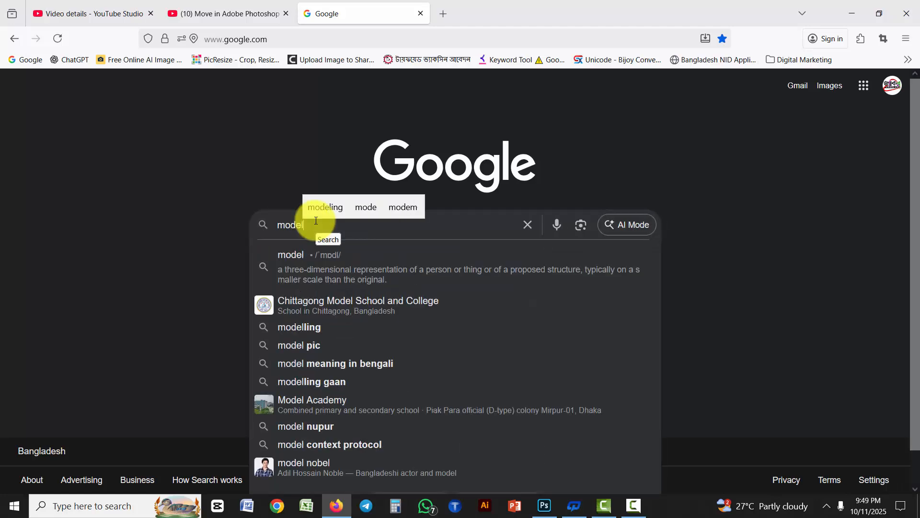
key(Return)
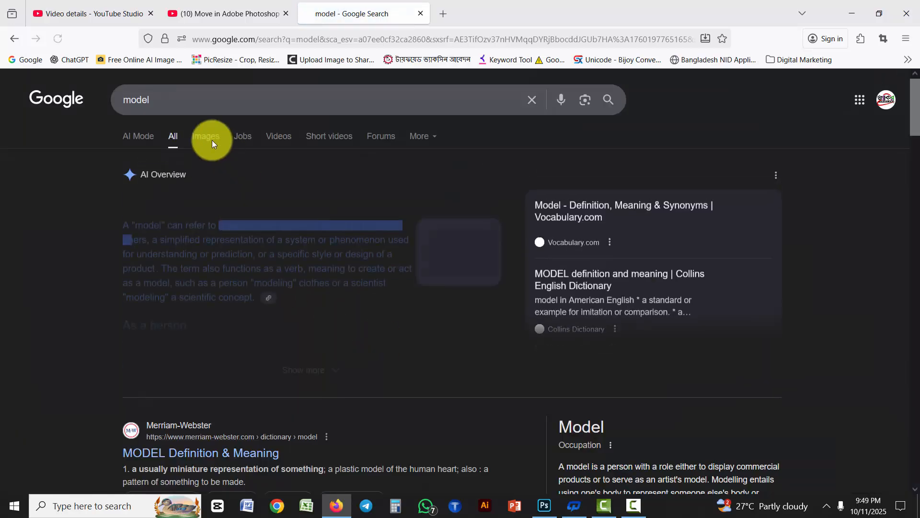
click(212, 140)
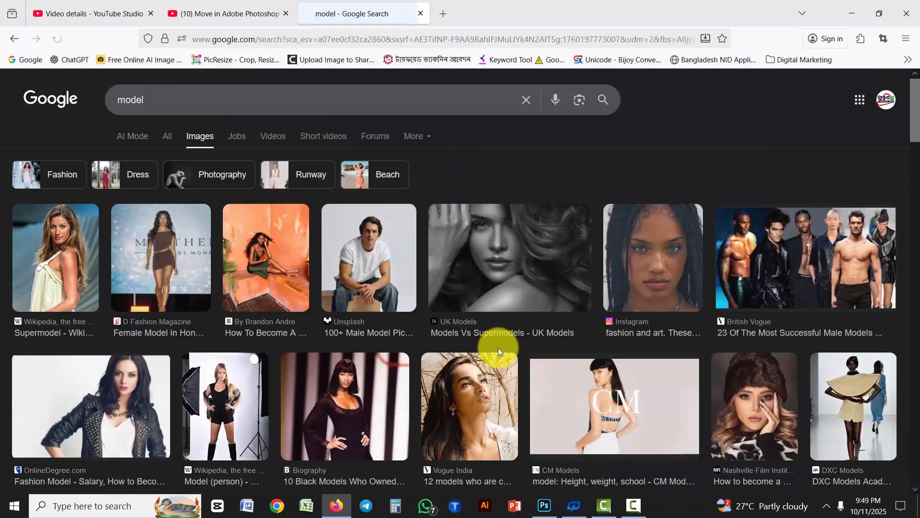
Find the Unsplash picture of the man in a light short-sleeved shirt and open it as its own document in Photoshop
scroll(499, 349, down, 5)
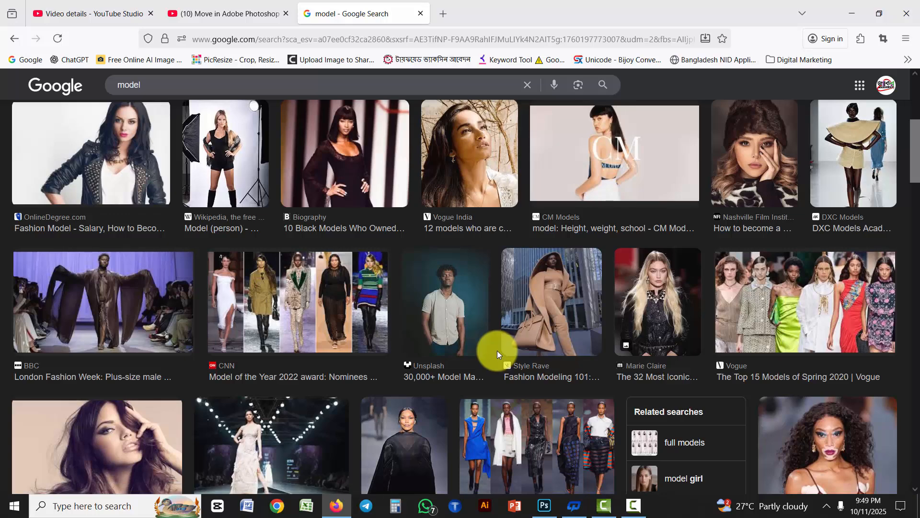
click(472, 326)
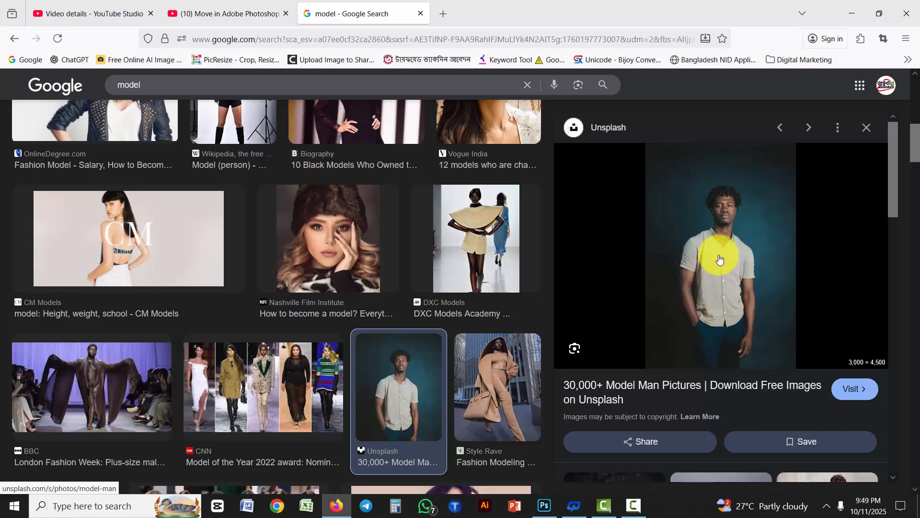
drag(723, 335, 308, 42)
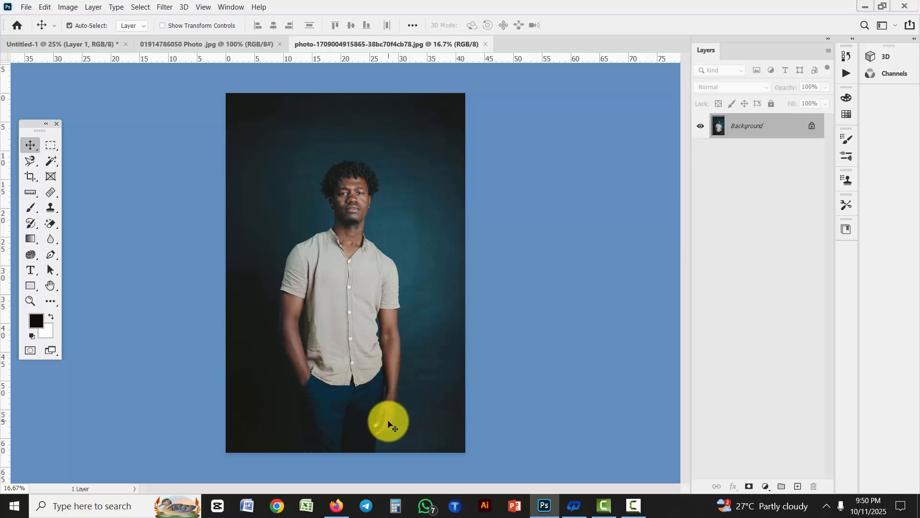
Select the model's head and shoulders with the Rectangular Marquee and move that area into Untitled-1, below the eye strip
click(50, 147)
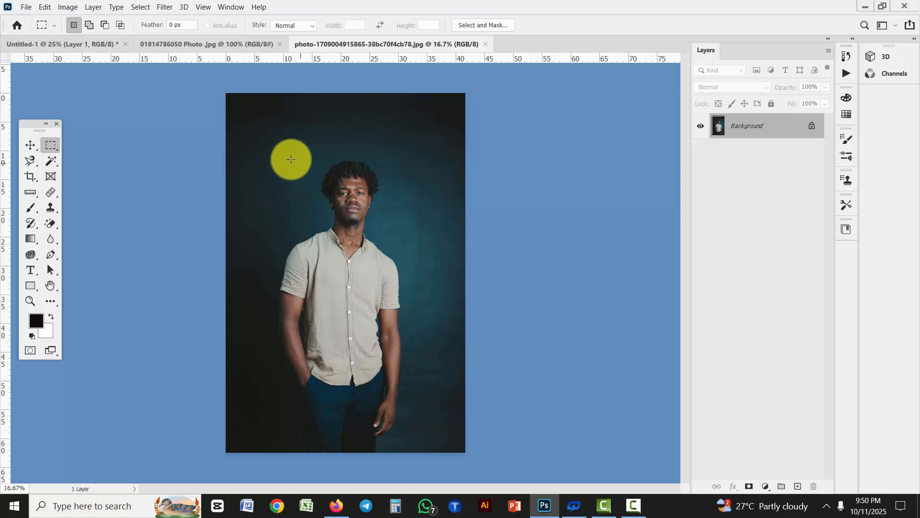
drag(299, 147, 398, 277)
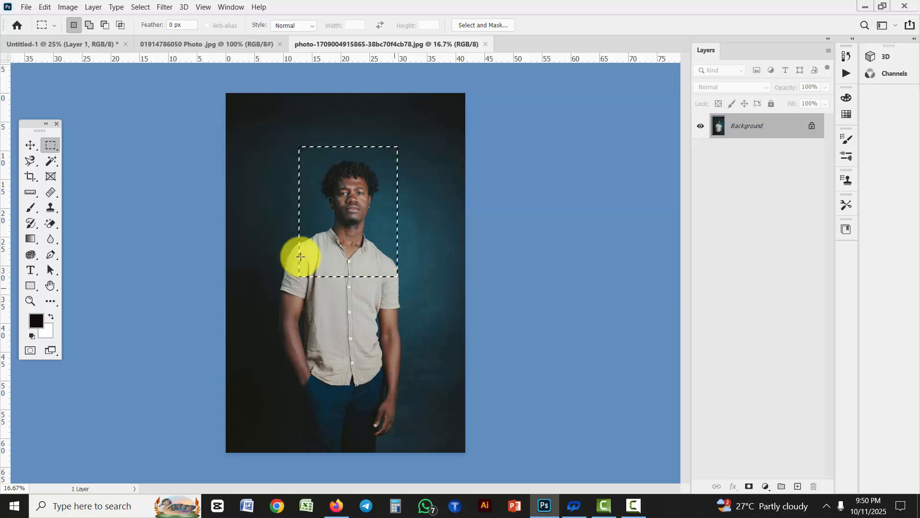
click(32, 142)
drag(352, 221, 241, 65)
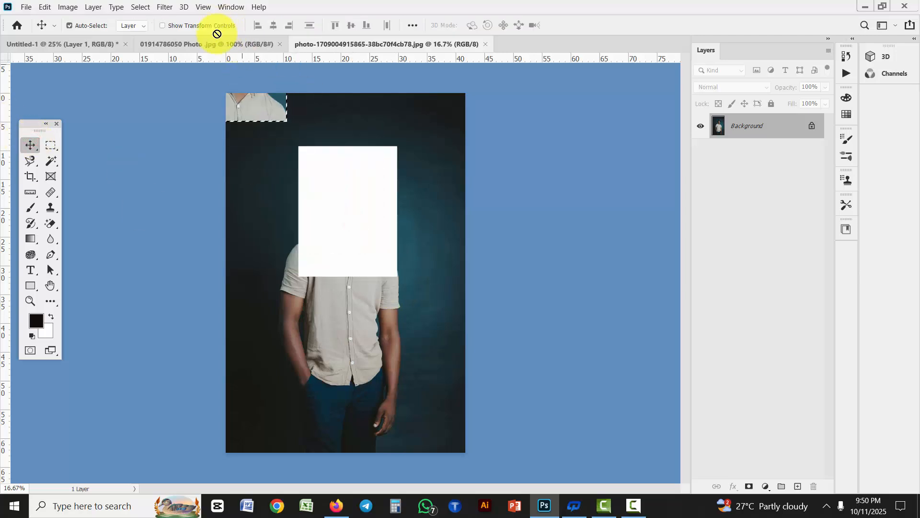
drag(70, 42, 361, 319)
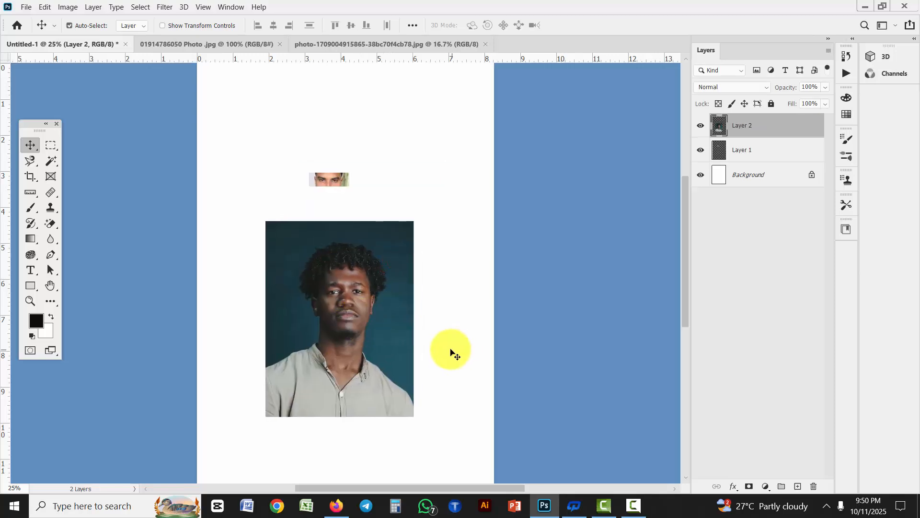
Return to the photo of the man in the light shirt and clear its selection
click(213, 47)
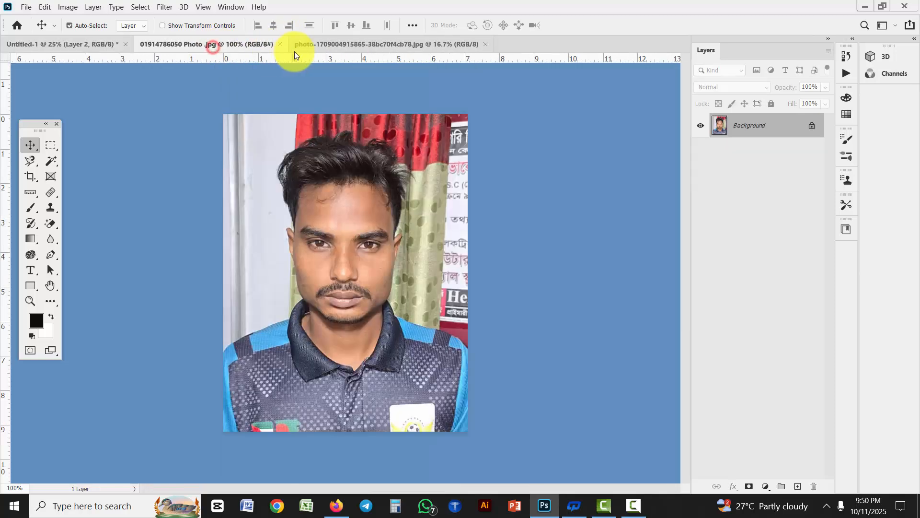
click(364, 48)
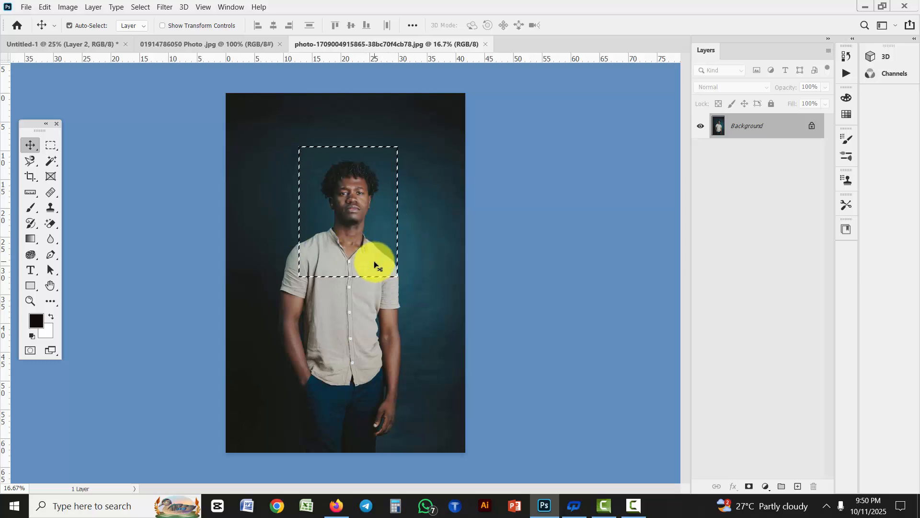
key(ctrl)
key(ctrl+d)
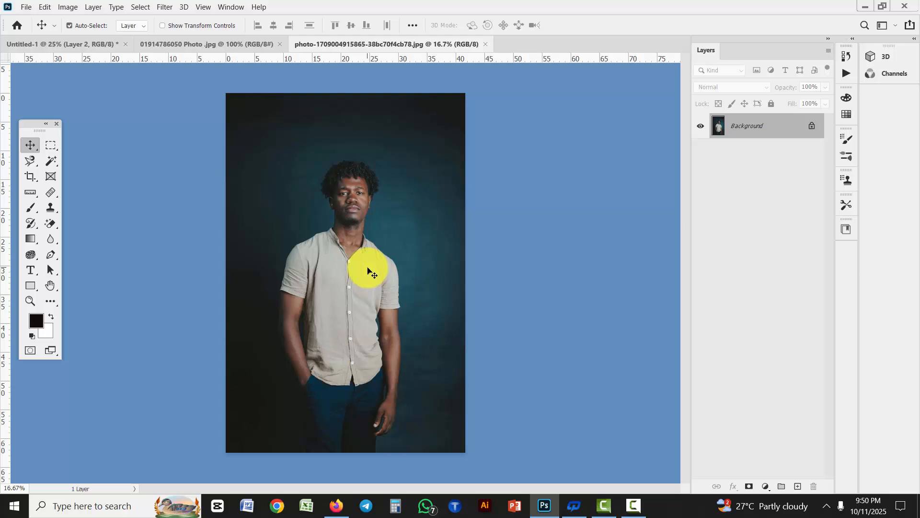
With the Rectangular Marquee in New Selection mode, draw successive separate rectangles around the head, hand, shirt and background of the photo
click(51, 147)
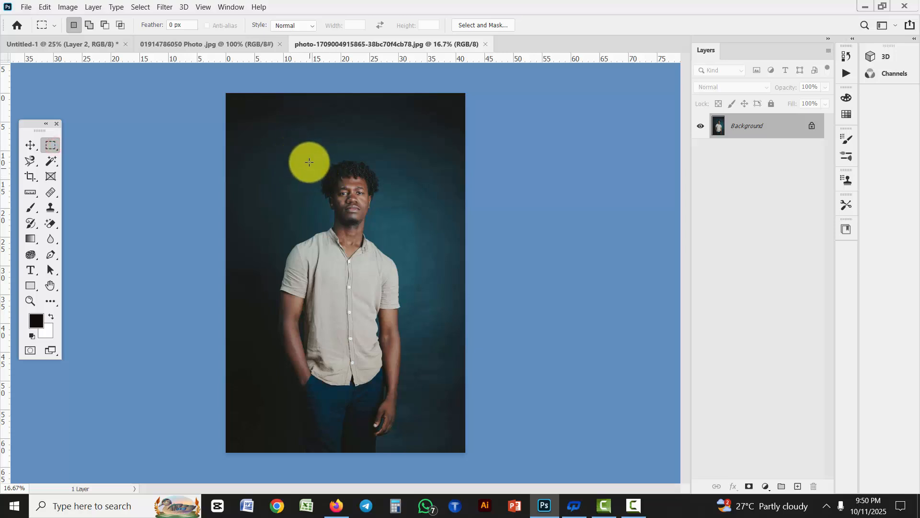
drag(305, 154, 394, 254)
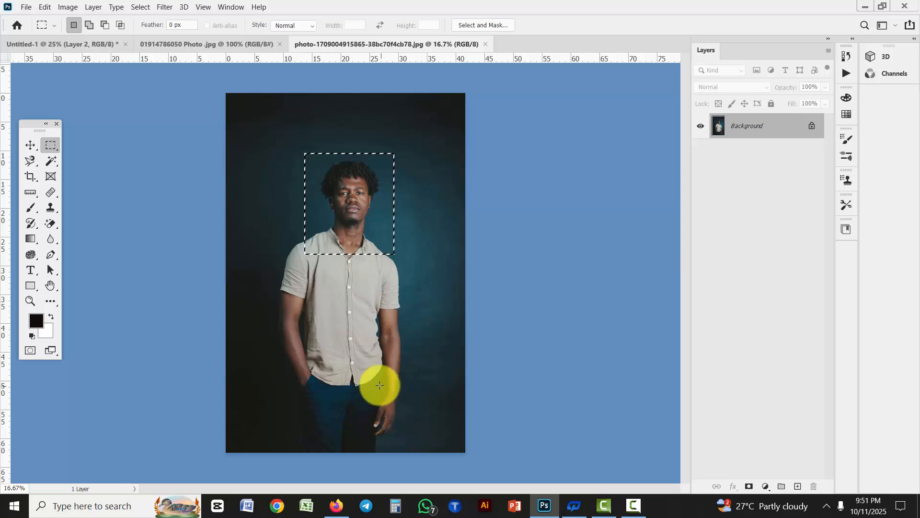
drag(367, 380, 422, 447)
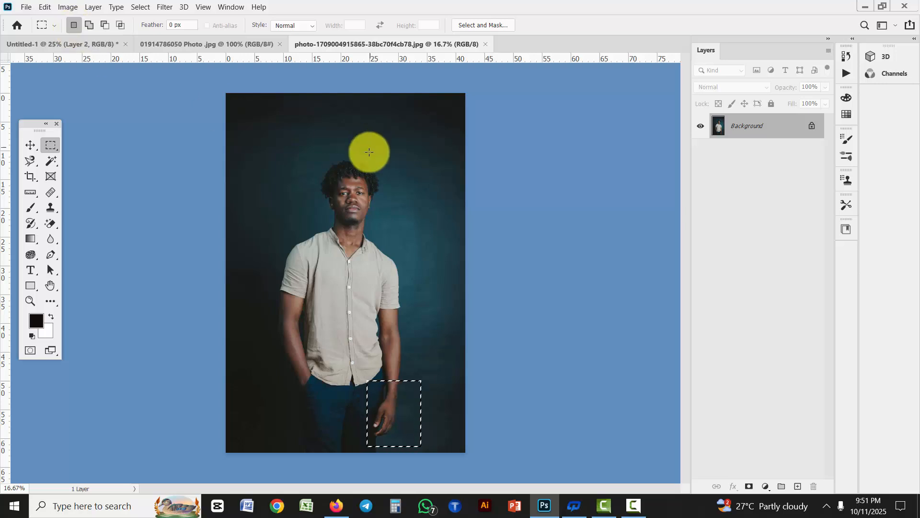
drag(318, 143, 395, 233)
click(277, 277)
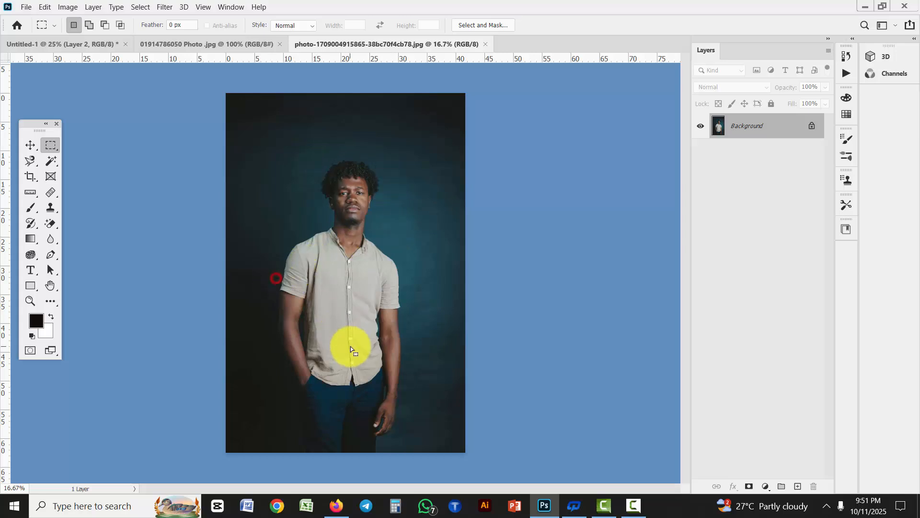
drag(442, 195, 337, 110)
drag(251, 278, 343, 382)
drag(398, 214, 451, 277)
drag(293, 129, 249, 84)
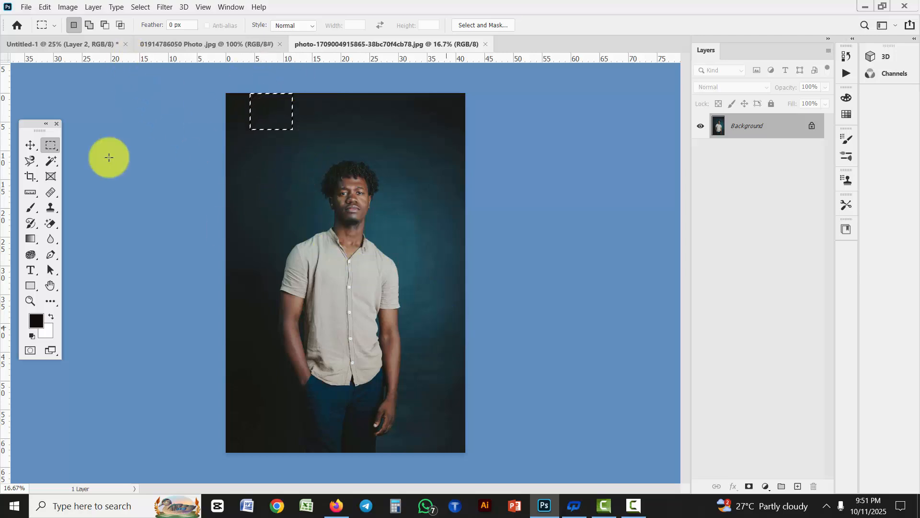
Clear the selection and, in Add to Selection mode, select the head and shoulders, the lowered hand, a shirt button and the upper-left background
click(90, 26)
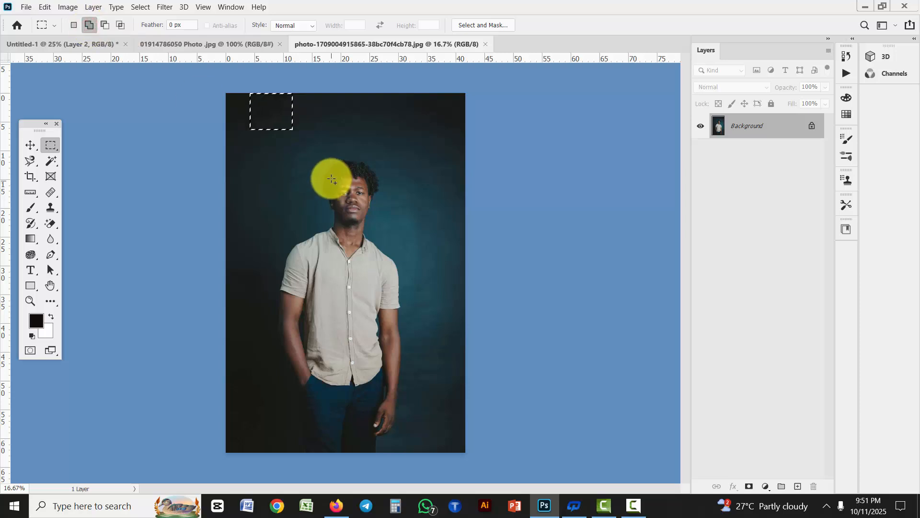
click(141, 7)
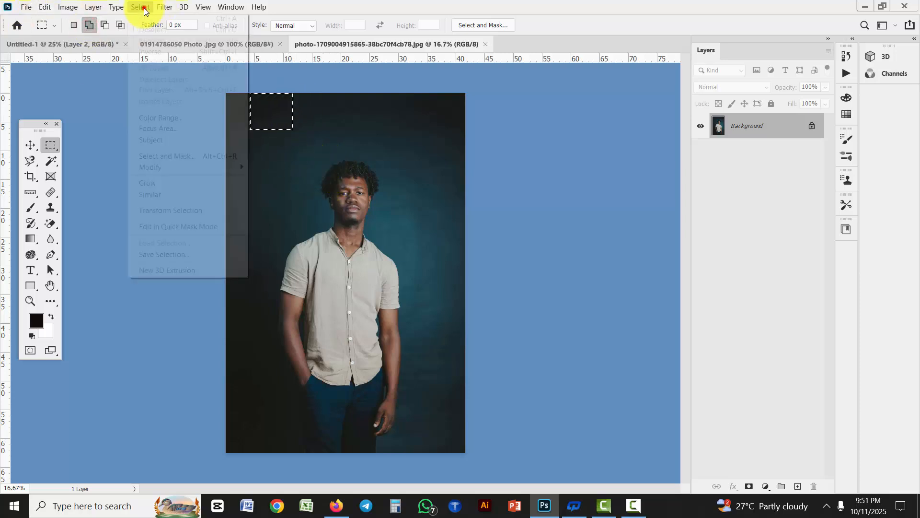
click(154, 30)
drag(305, 141, 392, 259)
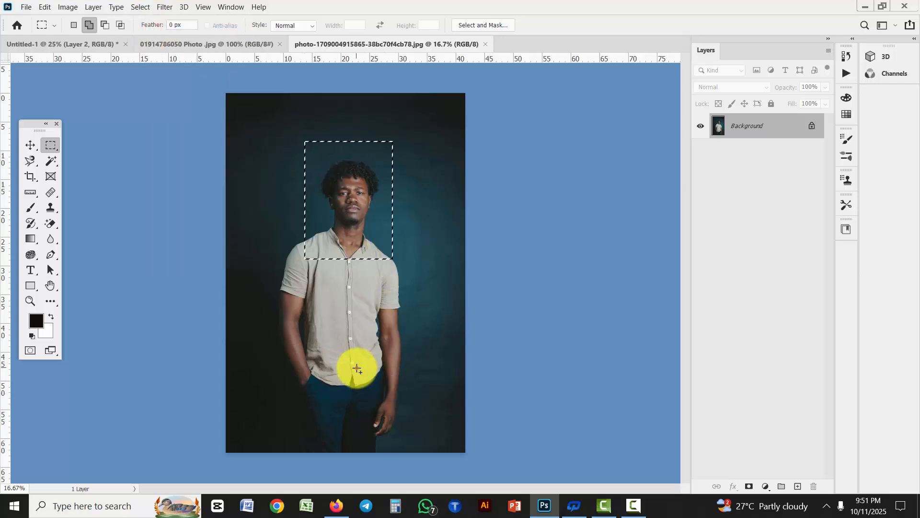
drag(358, 368, 425, 442)
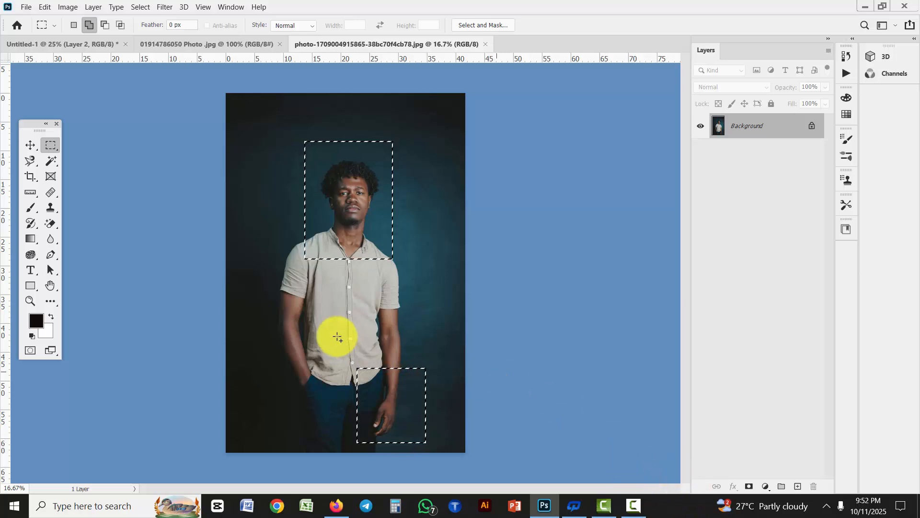
drag(336, 303, 364, 319)
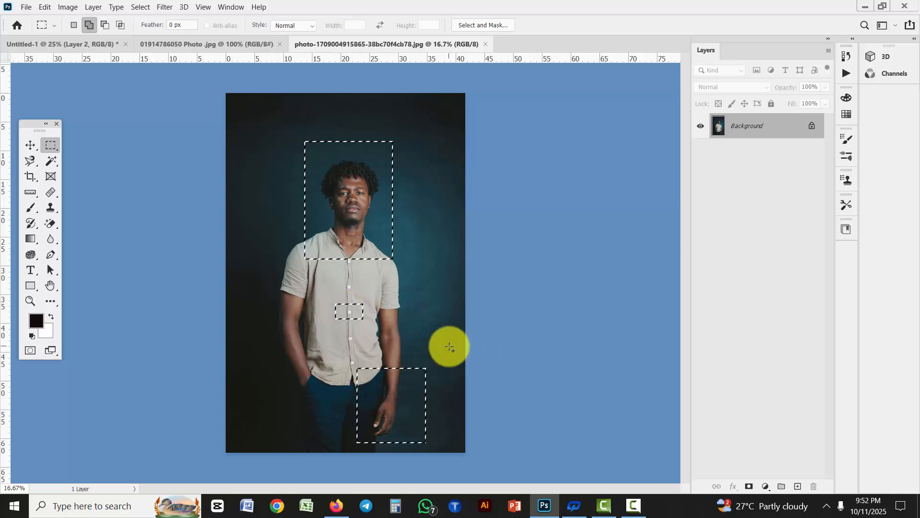
drag(228, 102, 272, 167)
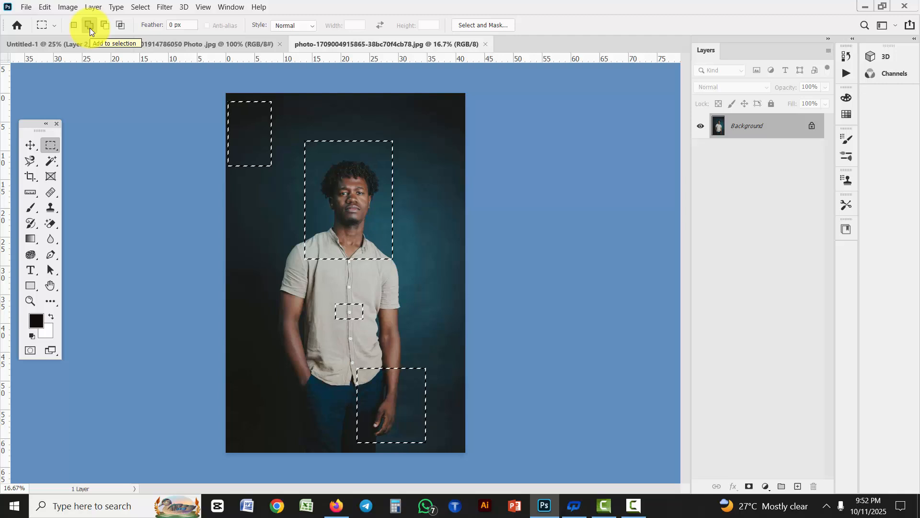
Move the four selected areas into Untitled-1 as a new layer, and clear the selection in the model photo
click(30, 144)
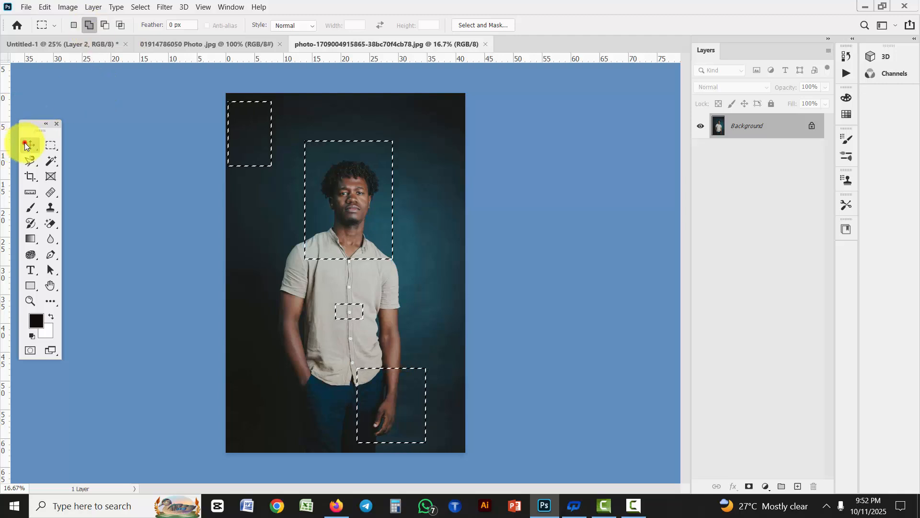
drag(358, 226, 421, 192)
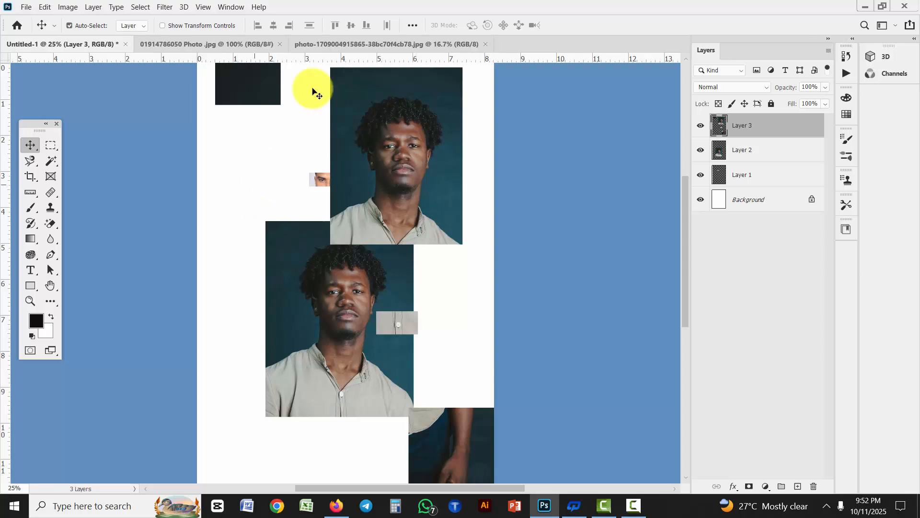
click(386, 44)
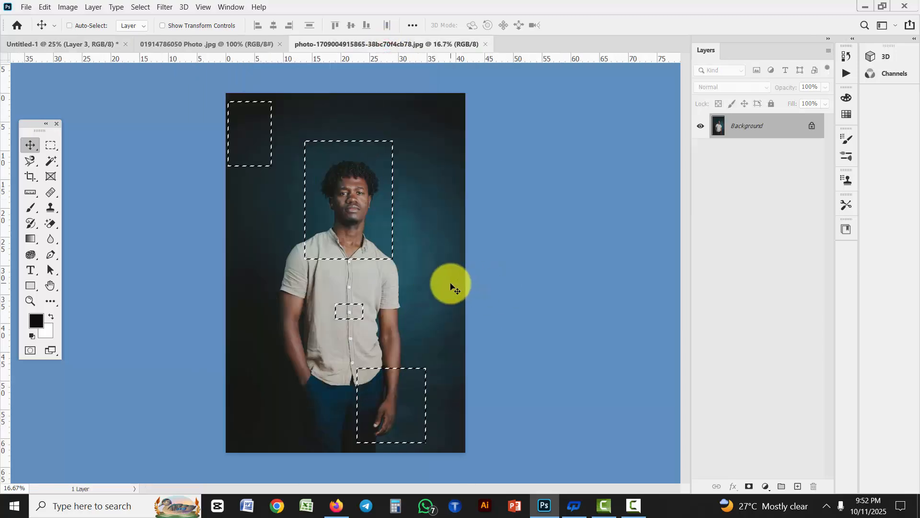
key(ctrl+d)
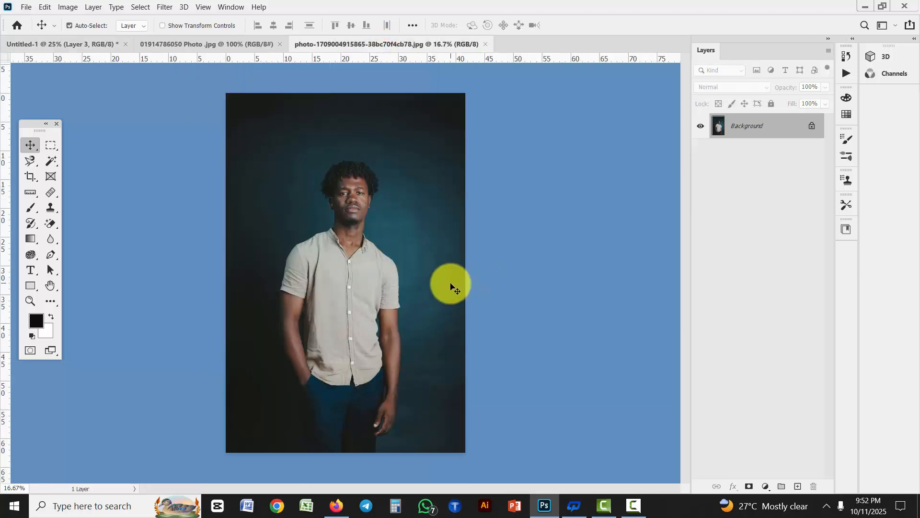
Select the head and shoulders and, in Subtract from Selection mode, trim the lower, right and upper edges of that selection
click(51, 145)
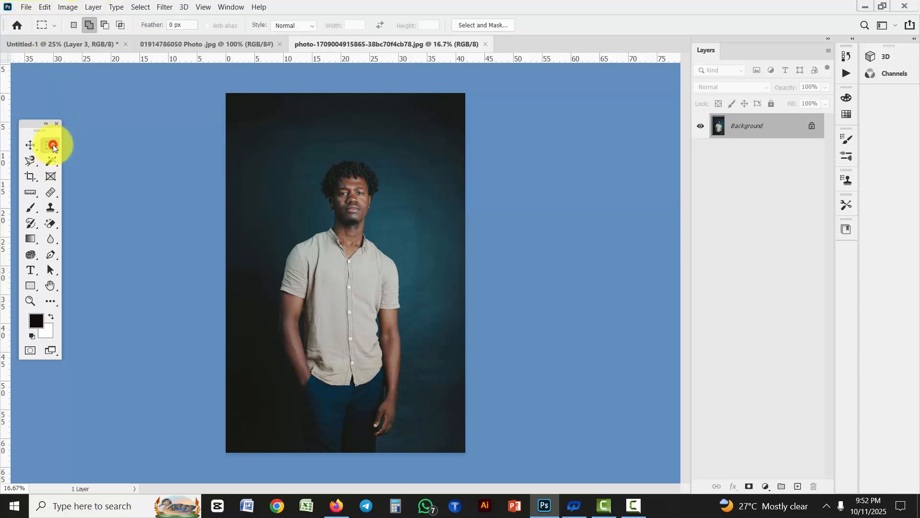
click(105, 25)
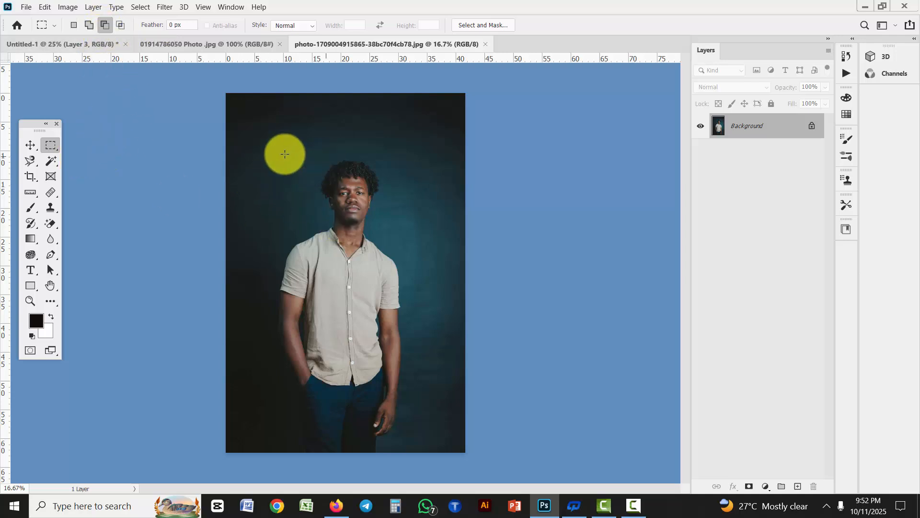
drag(289, 146, 402, 271)
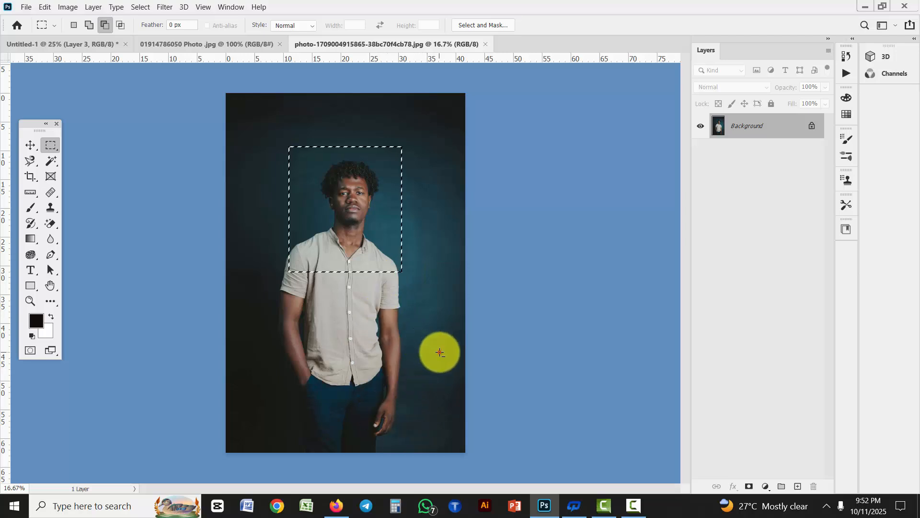
drag(440, 352, 276, 261)
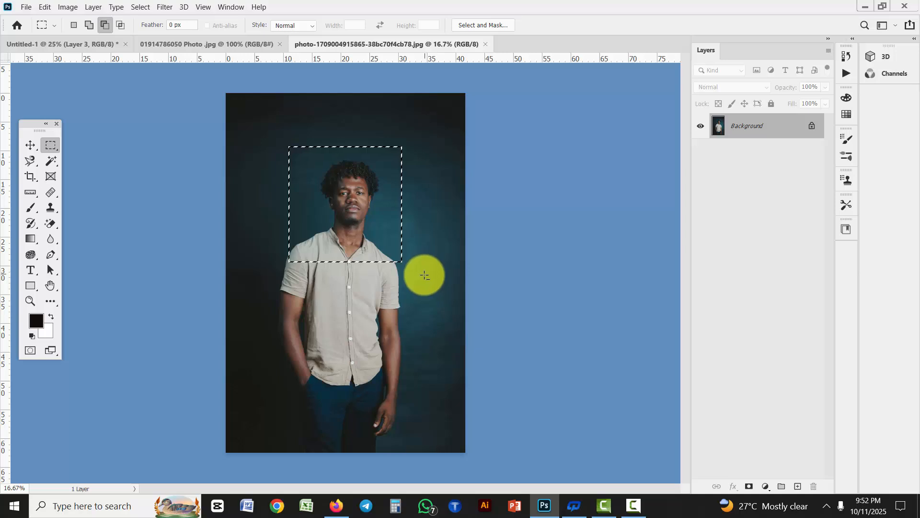
click(412, 265)
drag(400, 244, 397, 137)
mouse_move(536, 516)
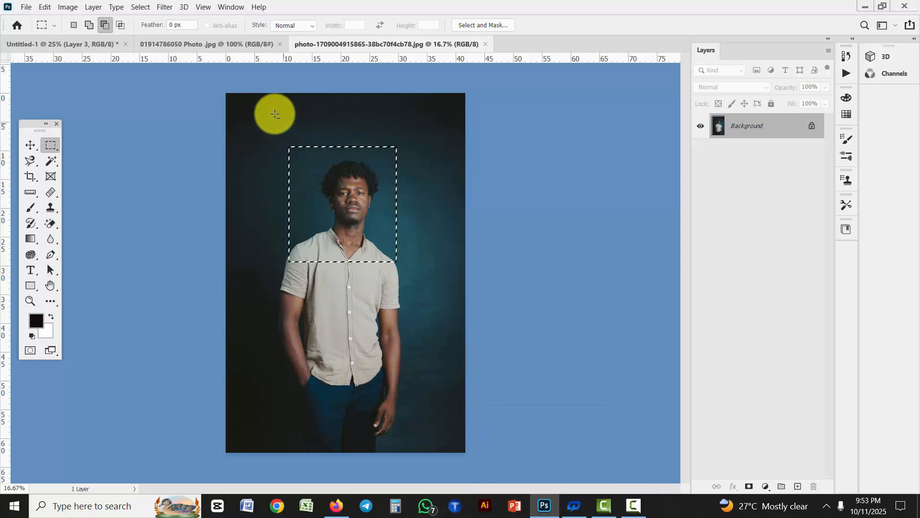
drag(268, 123, 431, 159)
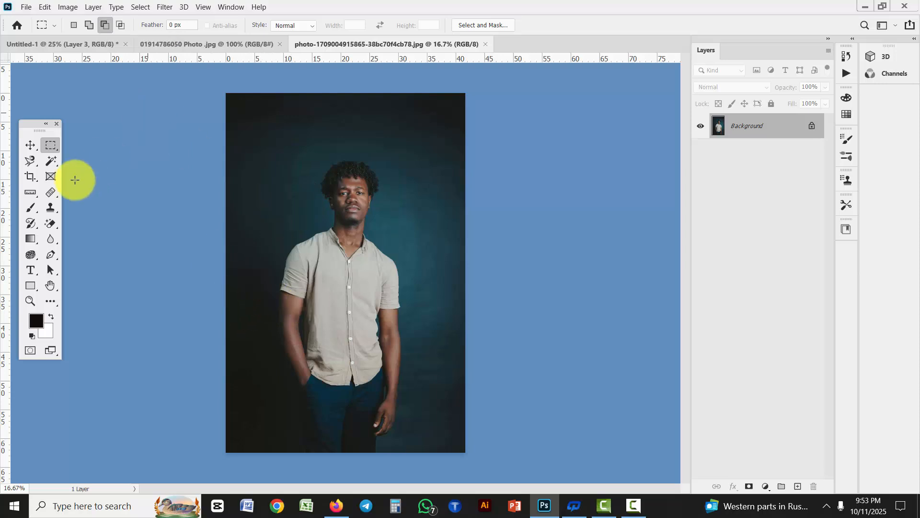
In Intersect with Selection mode, select the upper body and narrow it with overlapping rectangles about 19.2 × 17.6 in and 11.9 × 14.7 in
click(57, 146)
drag(265, 150, 437, 310)
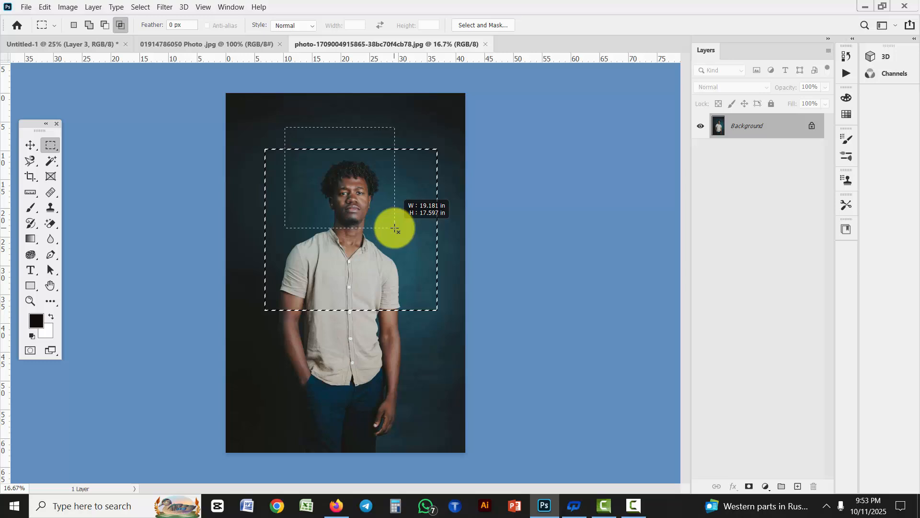
drag(394, 228, 395, 228)
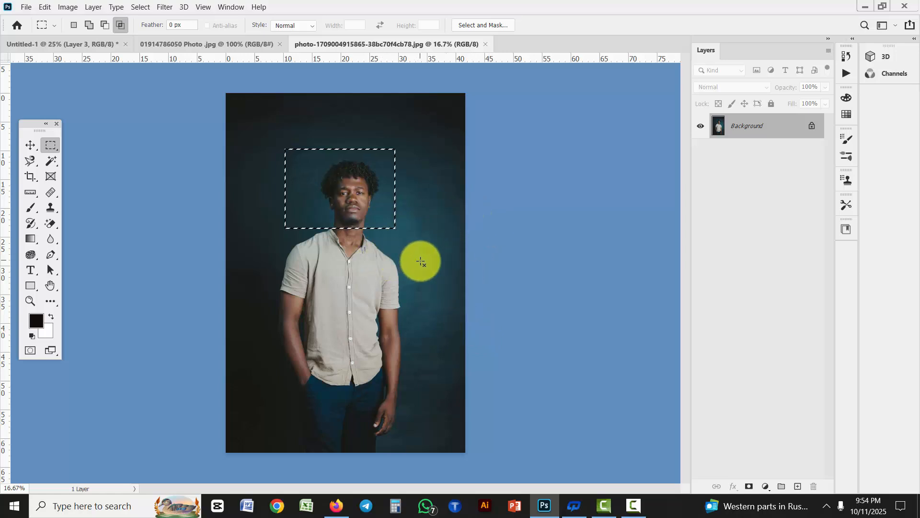
drag(421, 267, 353, 183)
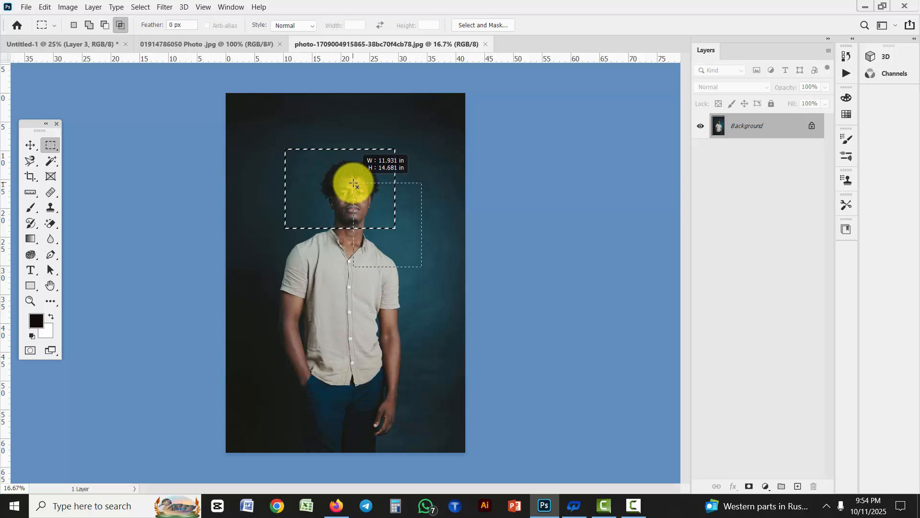
drag(353, 183, 353, 183)
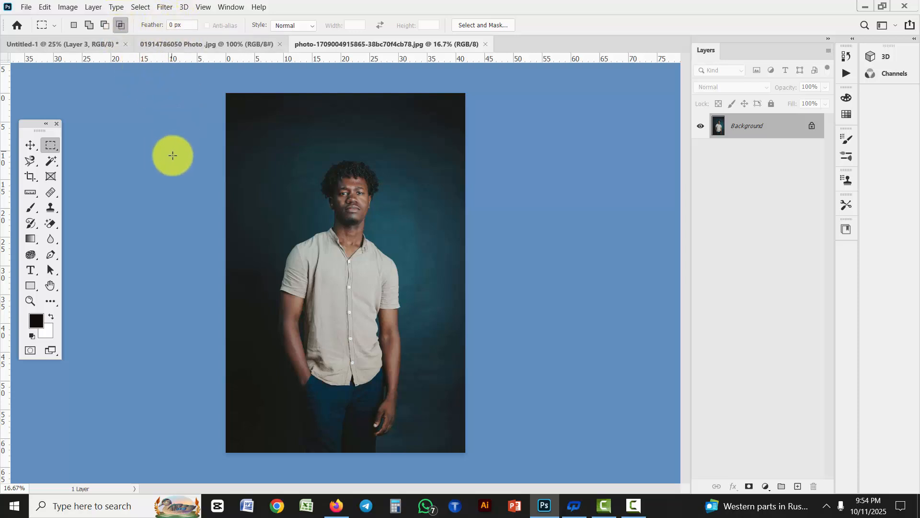
Select the man's head and chest, move that area into Untitled-1, and reposition it higher on the page over the other pieces
click(50, 145)
drag(300, 157, 405, 283)
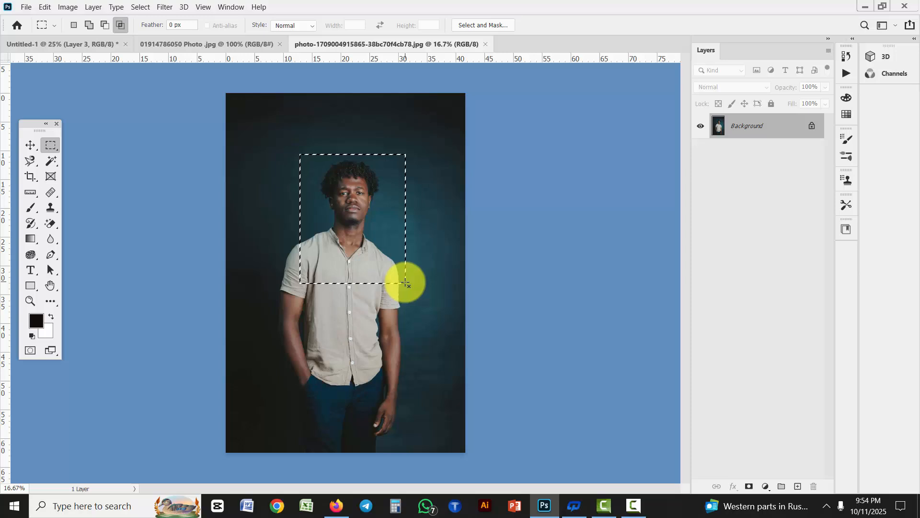
click(31, 145)
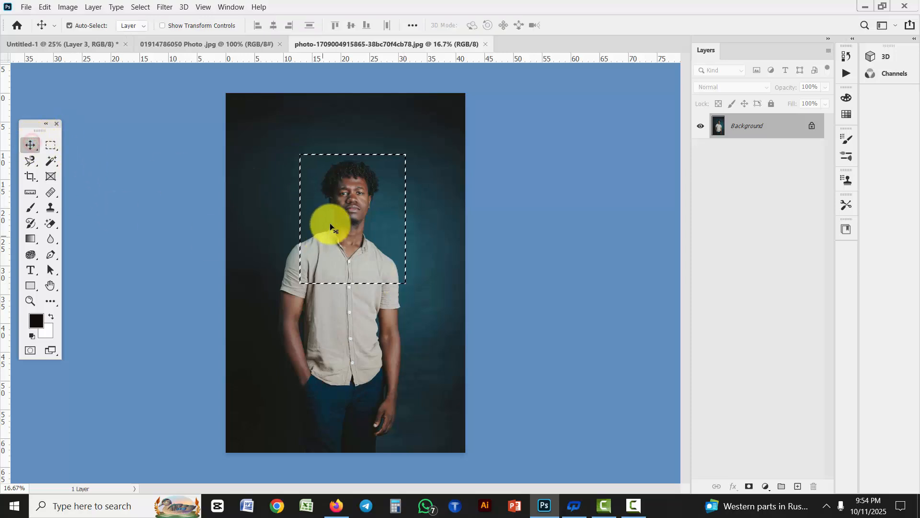
drag(354, 213, 294, 353)
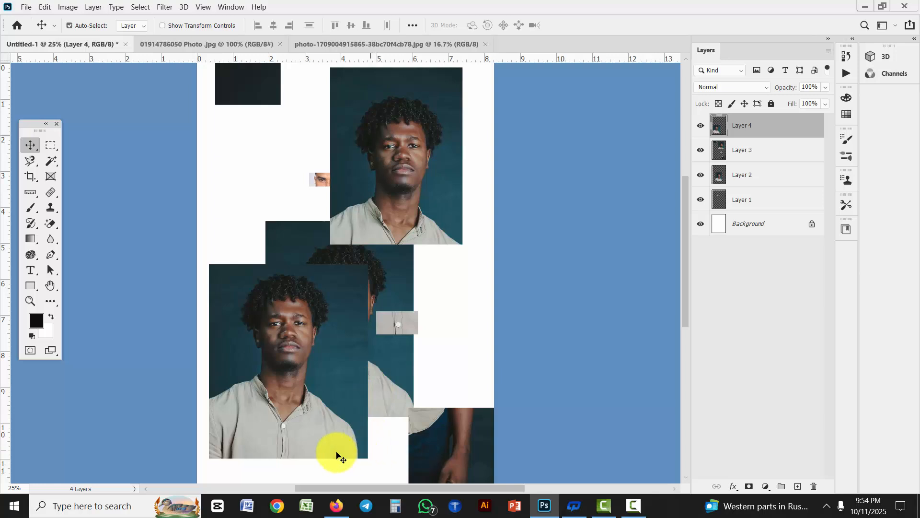
drag(303, 343, 334, 202)
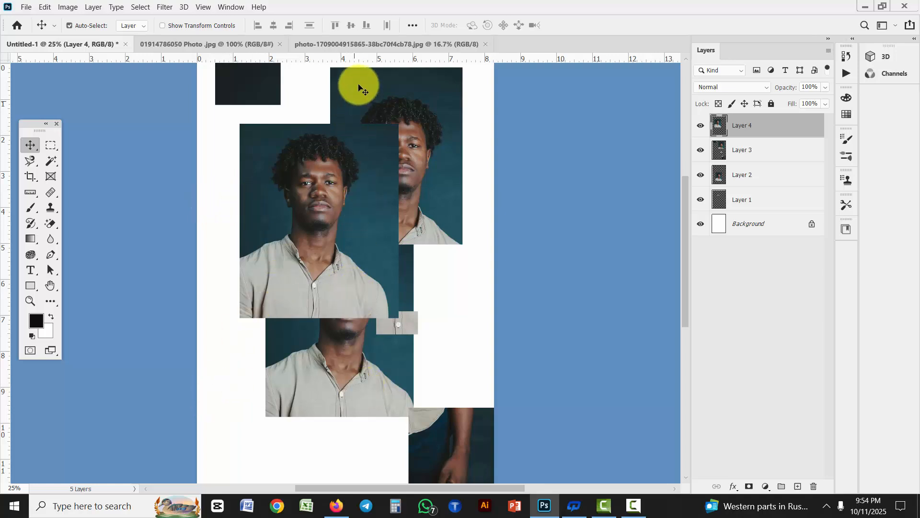
Return to the model photo and set the Rectangular Marquee tool's feather to 20 px
click(363, 44)
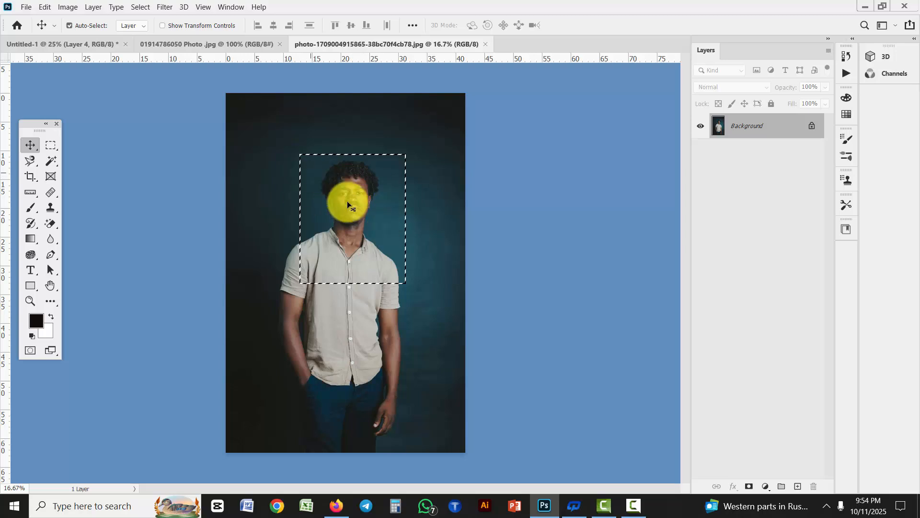
click(52, 149)
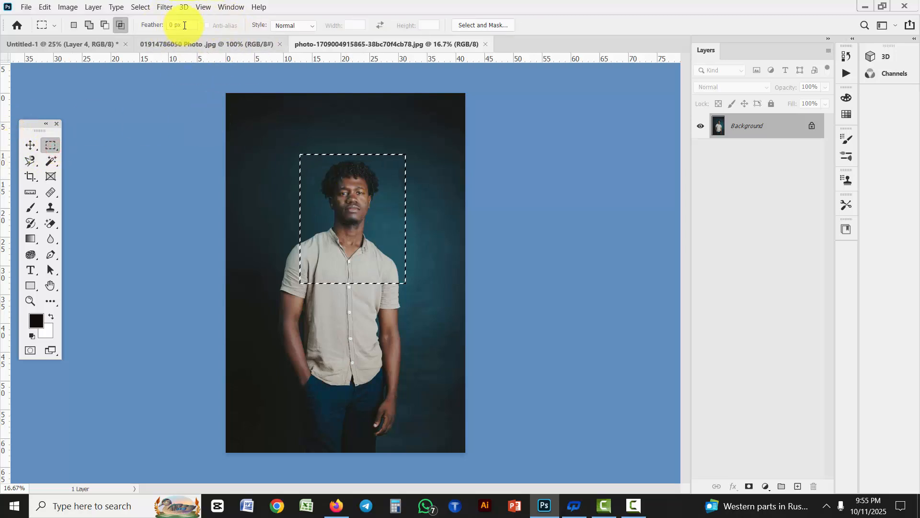
click(185, 25)
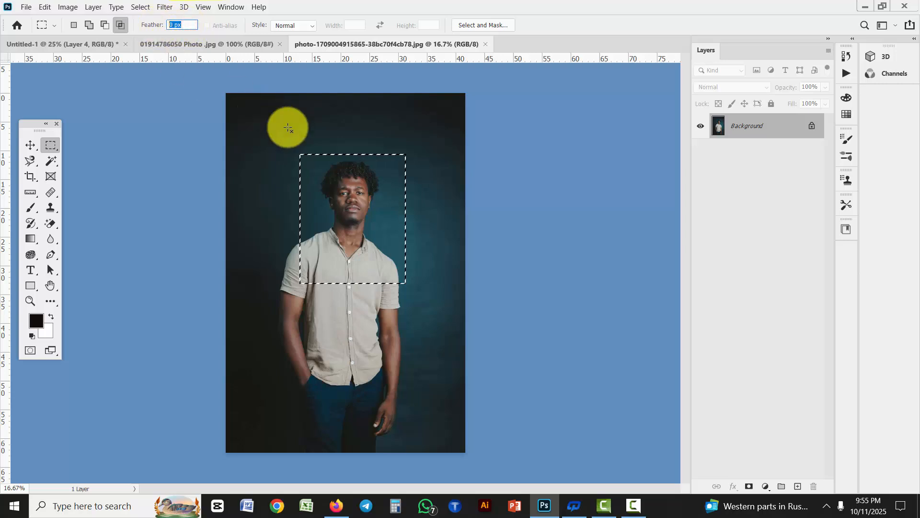
text(20)
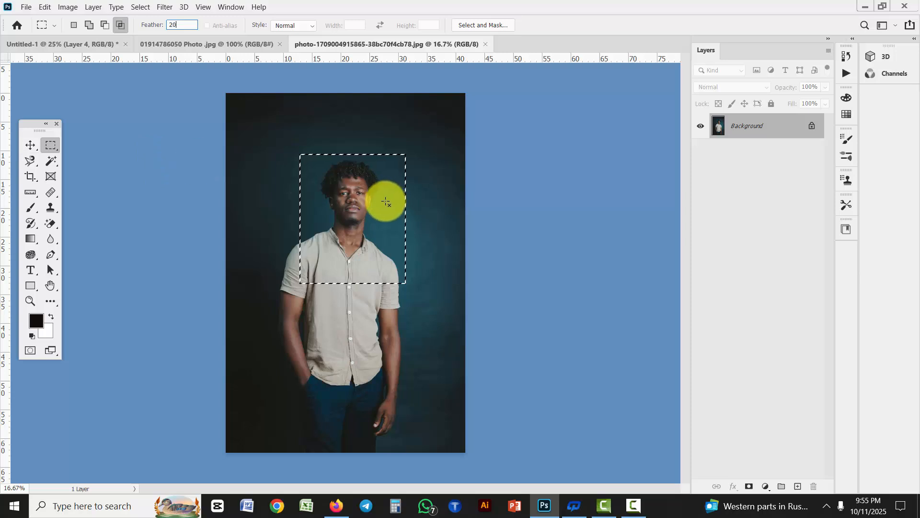
click(235, 25)
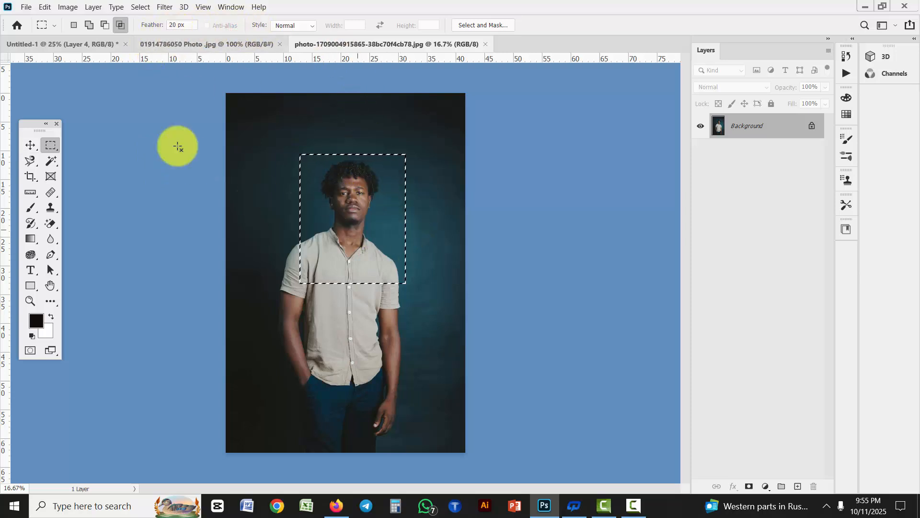
Set the feather to 50 px and replace the existing selection with a new rectangle around the man's head and chest
click(183, 25)
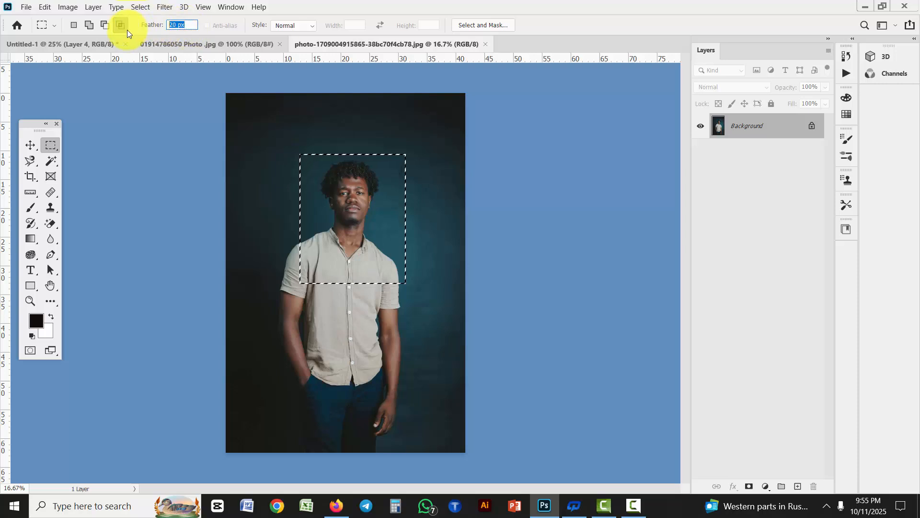
text(50)
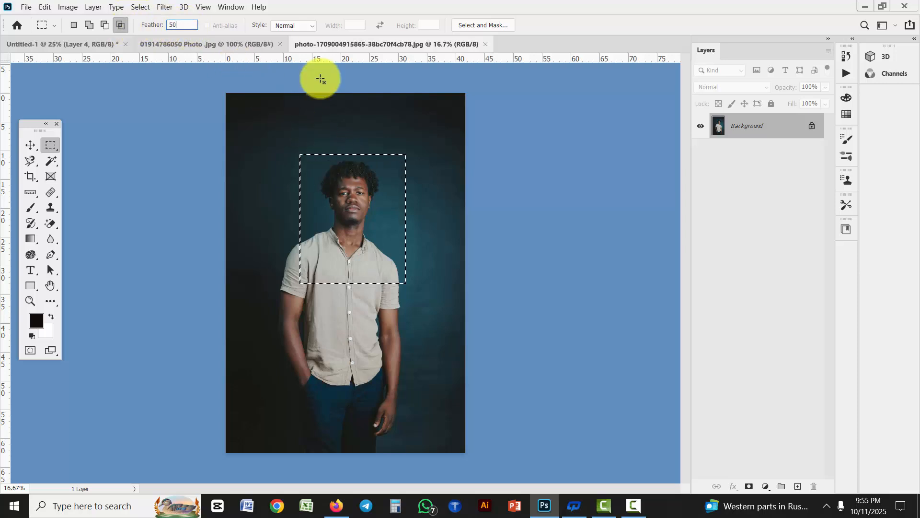
click(314, 133)
drag(290, 145, 400, 281)
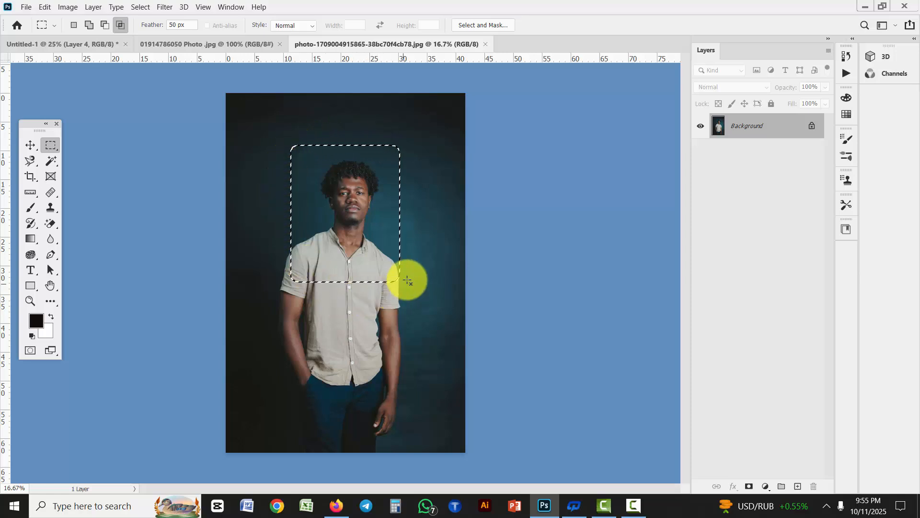
Move the feathered head-and-chest area into Untitled-1 and position it slightly lower over the other pieces
click(30, 144)
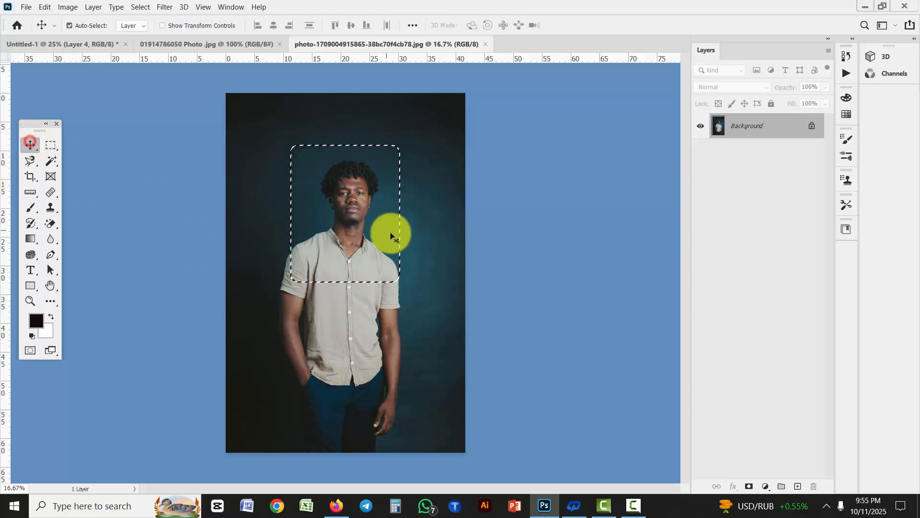
drag(362, 212, 396, 335)
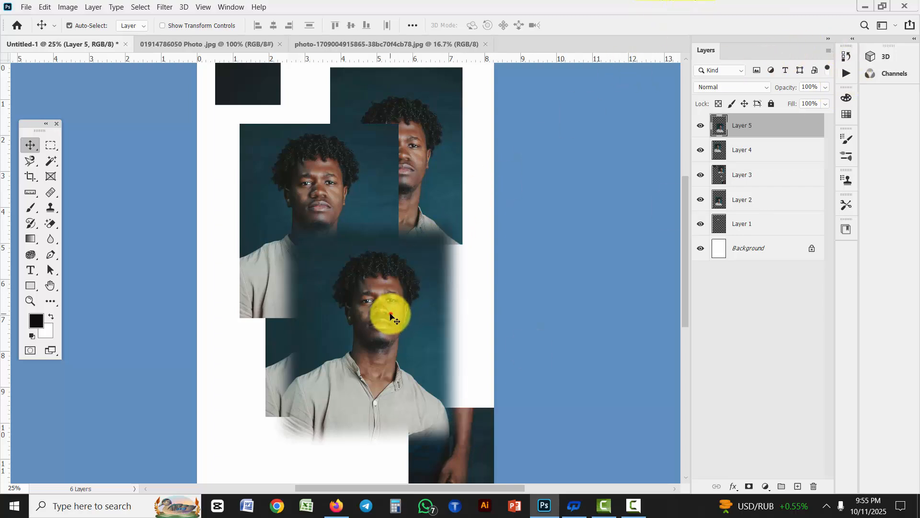
drag(391, 314, 391, 324)
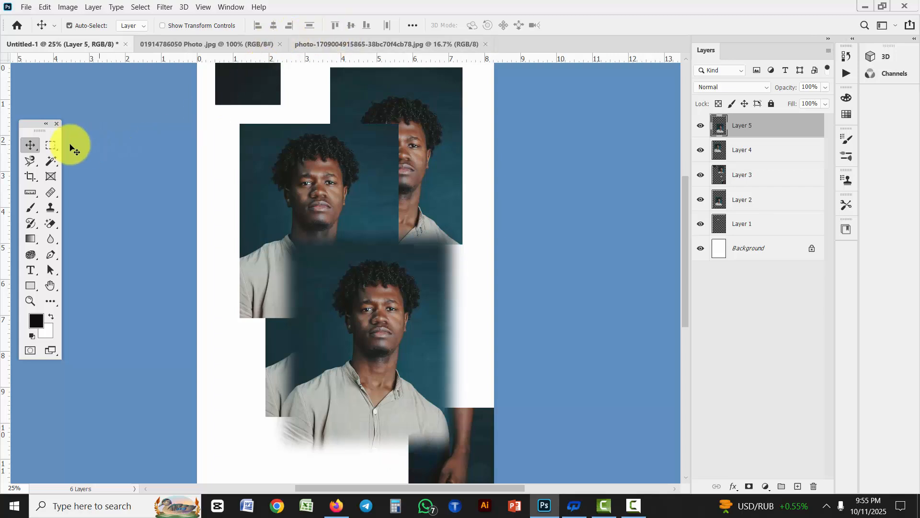
Clear the selection in the model photo, and set the Rectangular Marquee to 0 px feather and Fixed Ratio style
click(51, 146)
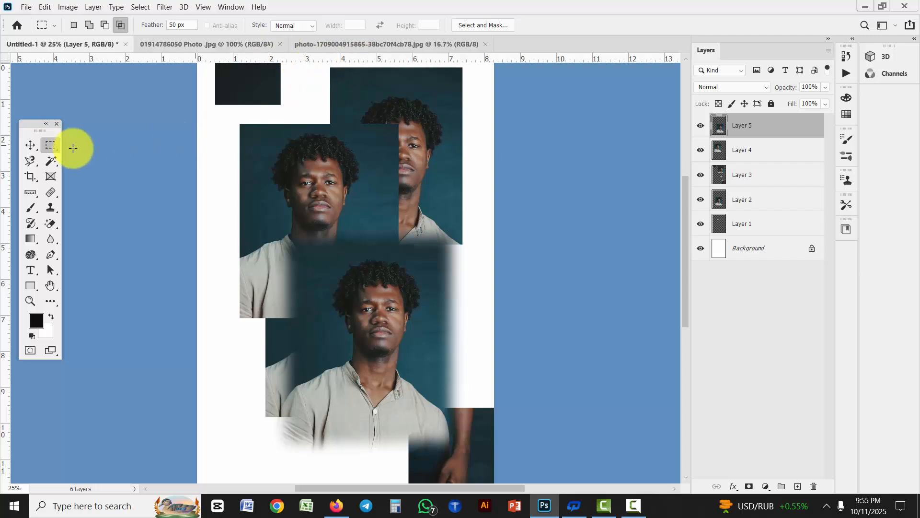
click(368, 43)
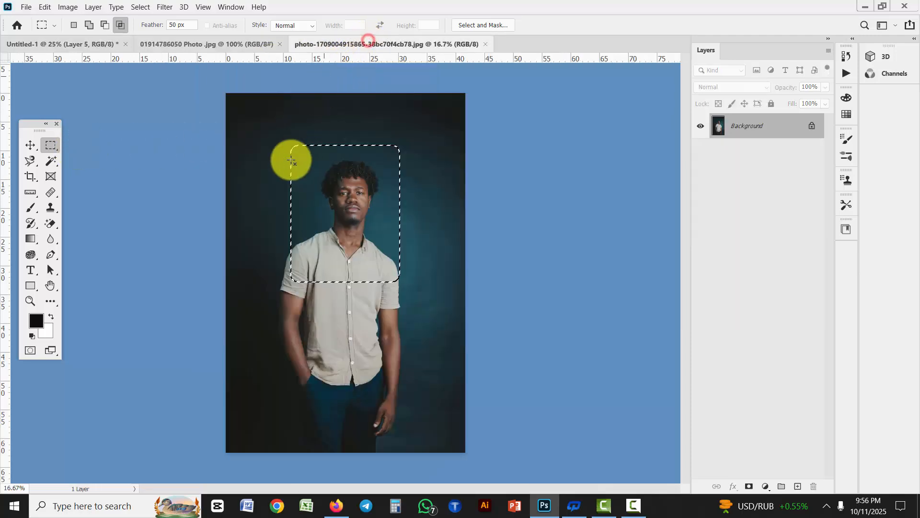
click(246, 173)
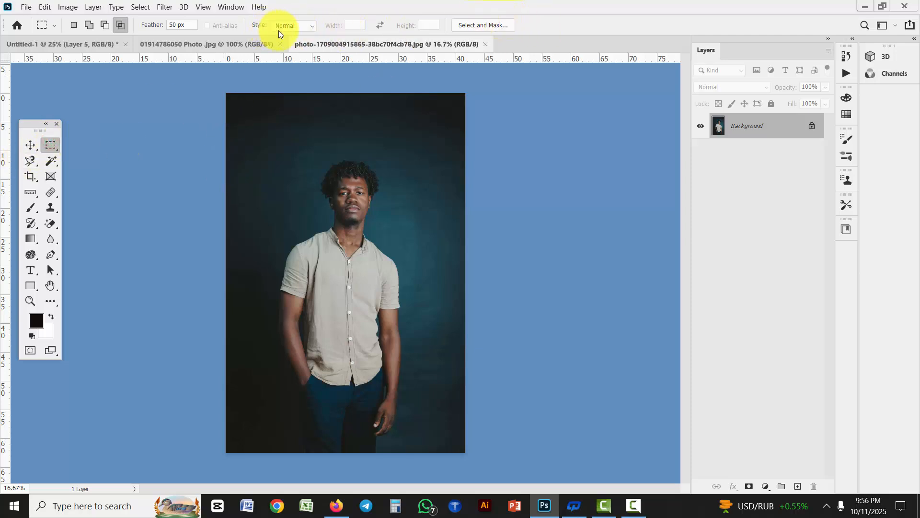
drag(189, 25, 135, 25)
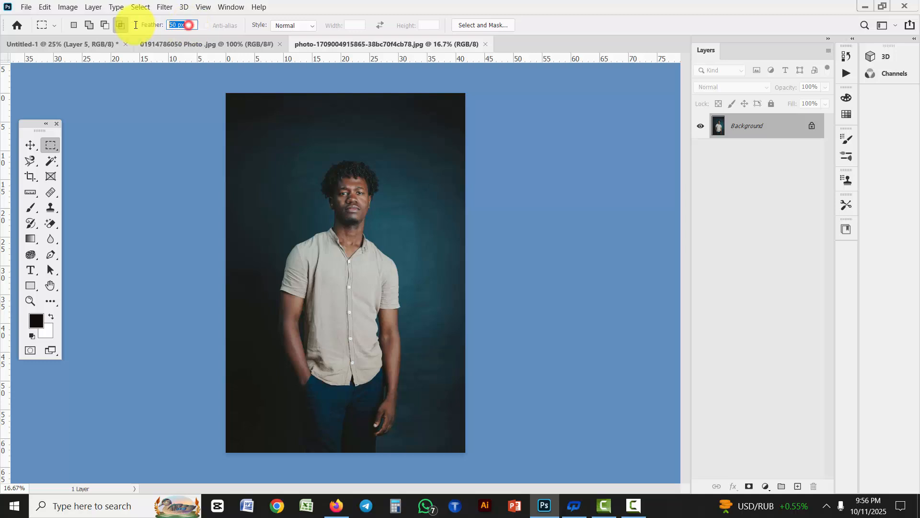
click(299, 27)
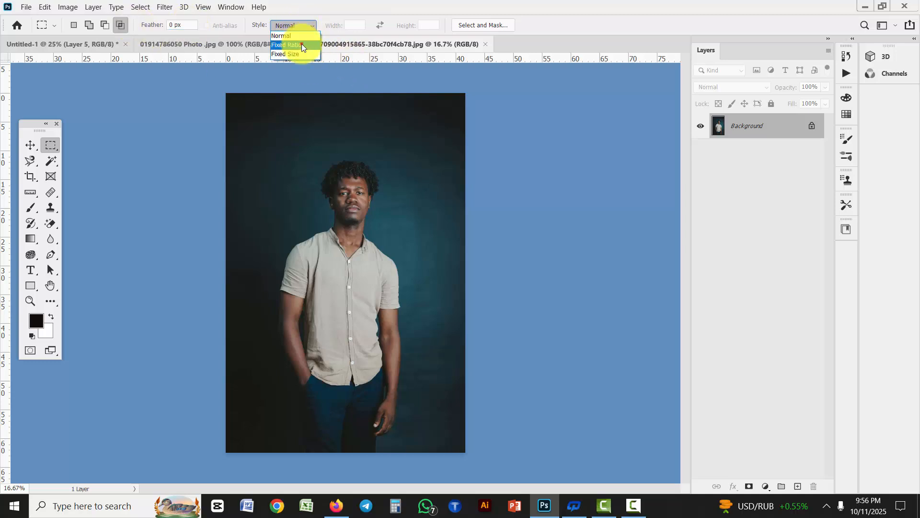
click(301, 45)
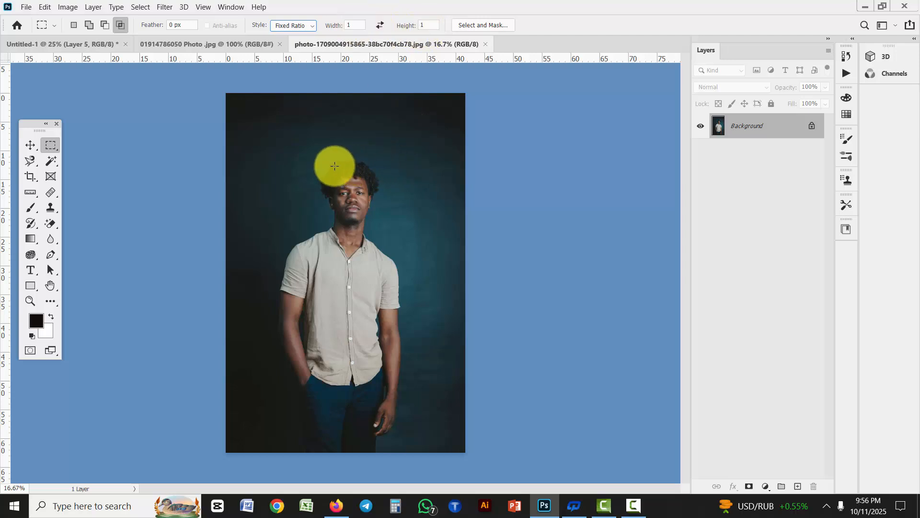
Try overlapping 1:1 fixed-ratio selections over the man's head and chest in Intersect with Selection mode
drag(334, 167, 461, 298)
drag(242, 117, 517, 447)
drag(263, 138, 385, 254)
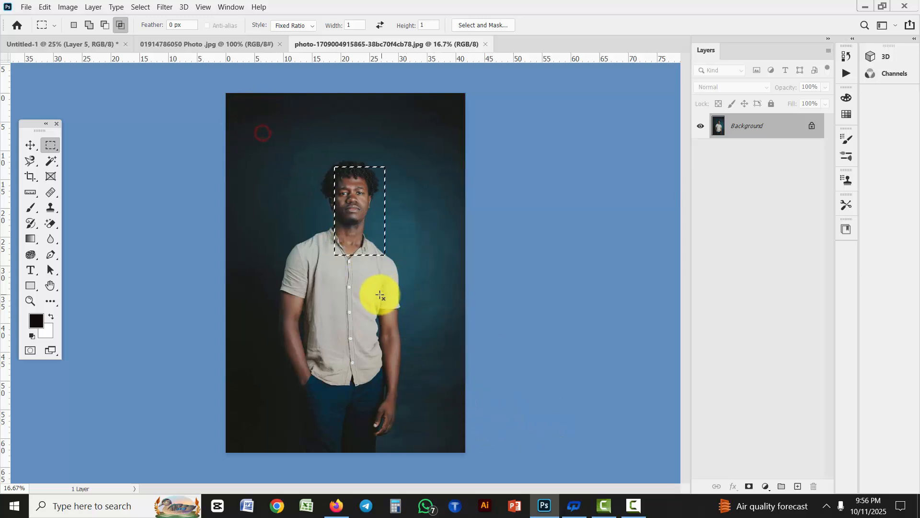
drag(400, 326, 270, 91)
drag(302, 150, 419, 296)
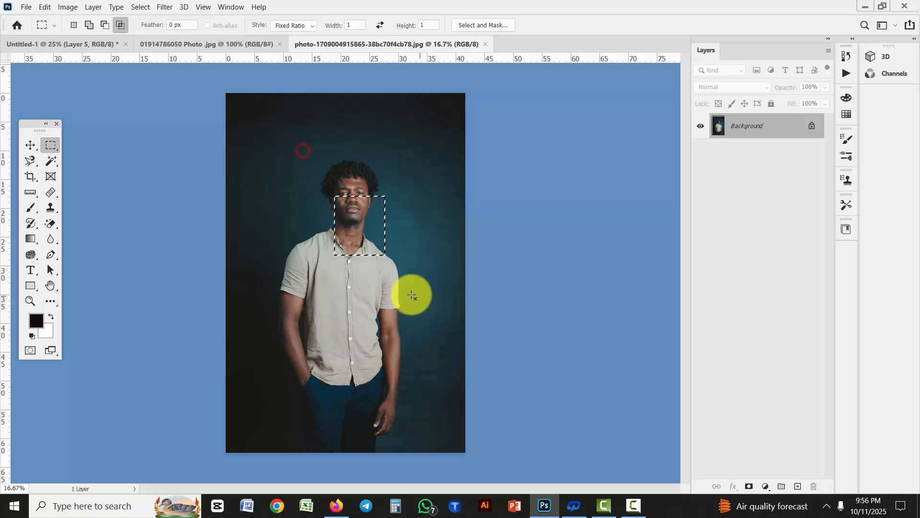
drag(398, 327, 311, 233)
click(365, 361)
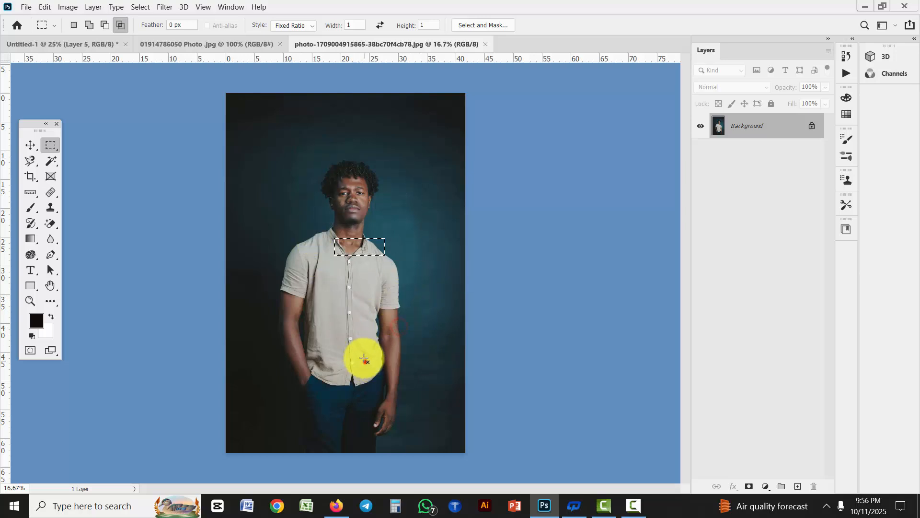
In New Selection mode, draw 1:1 squares over the man, ending with one from his forehead to his shirt hem
click(74, 26)
drag(281, 139, 435, 377)
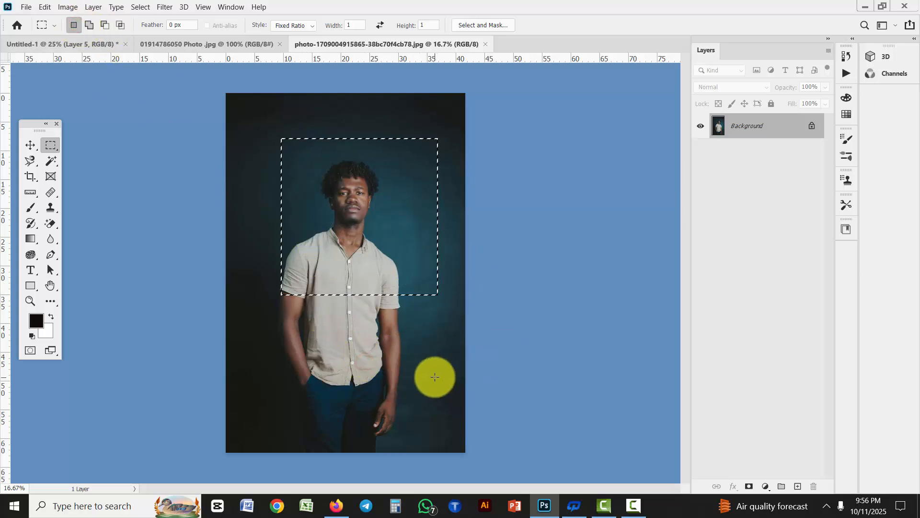
drag(243, 181, 432, 395)
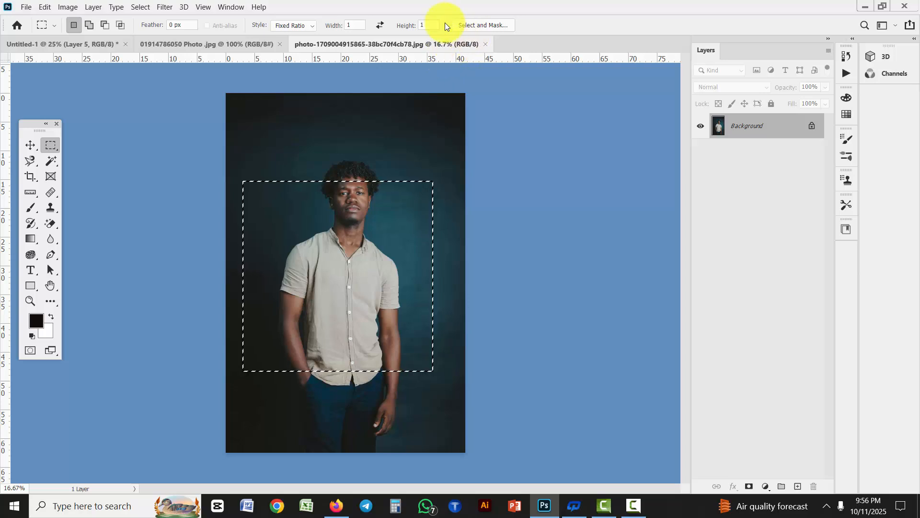
Switch the marquee style to Fixed Size with a width and height of 200 px each
click(307, 25)
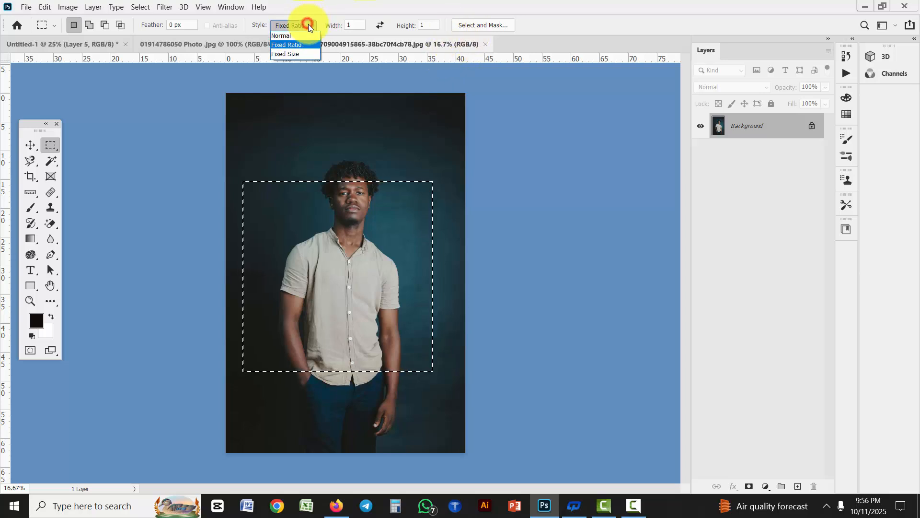
click(298, 54)
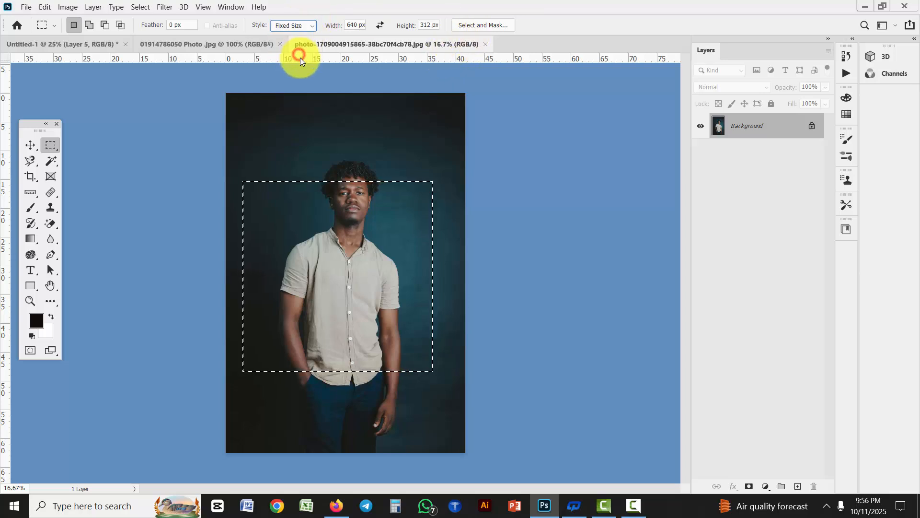
click(359, 25)
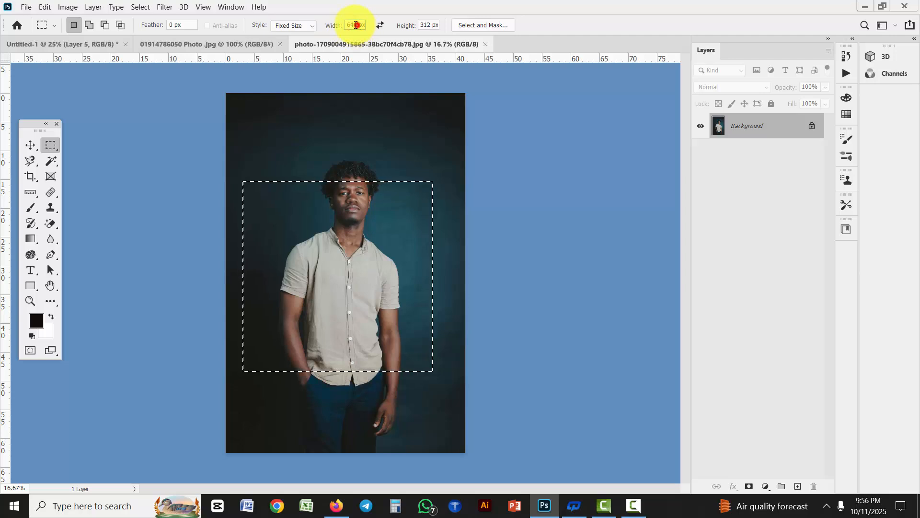
text(200)
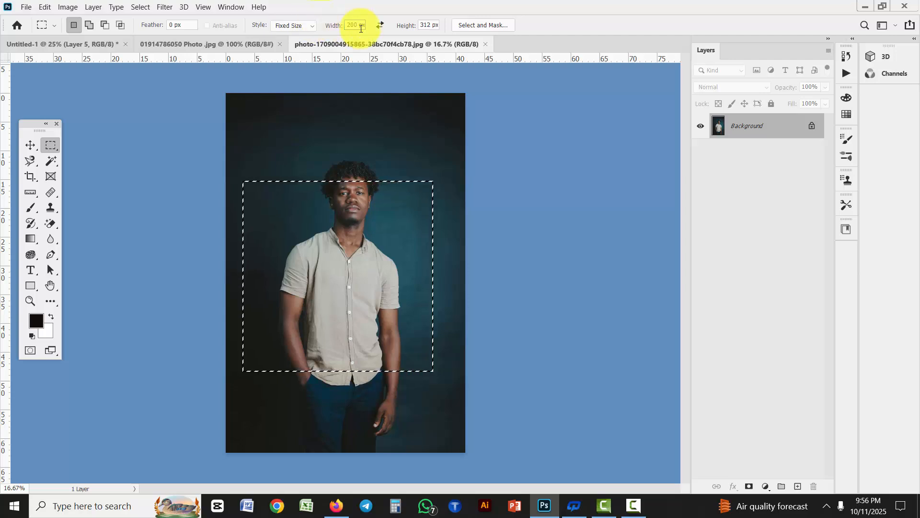
click(430, 25)
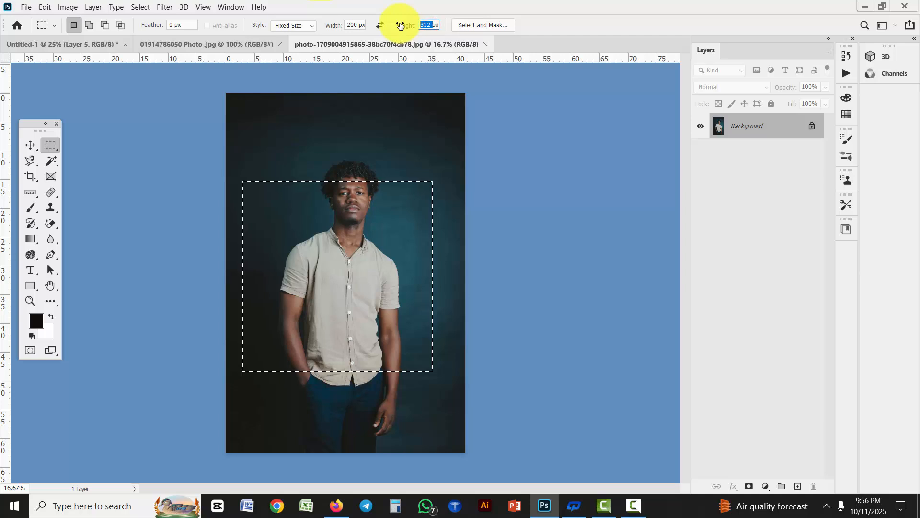
text(200)
Place the 200 px square selection at several spots on the photo, ending over the man's eye on the image's left side
click(354, 135)
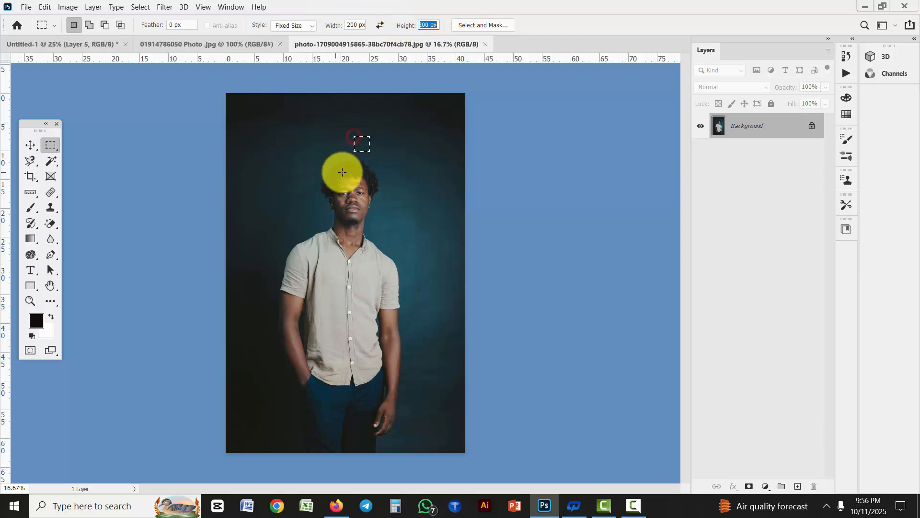
click(335, 181)
click(353, 258)
drag(289, 206, 329, 246)
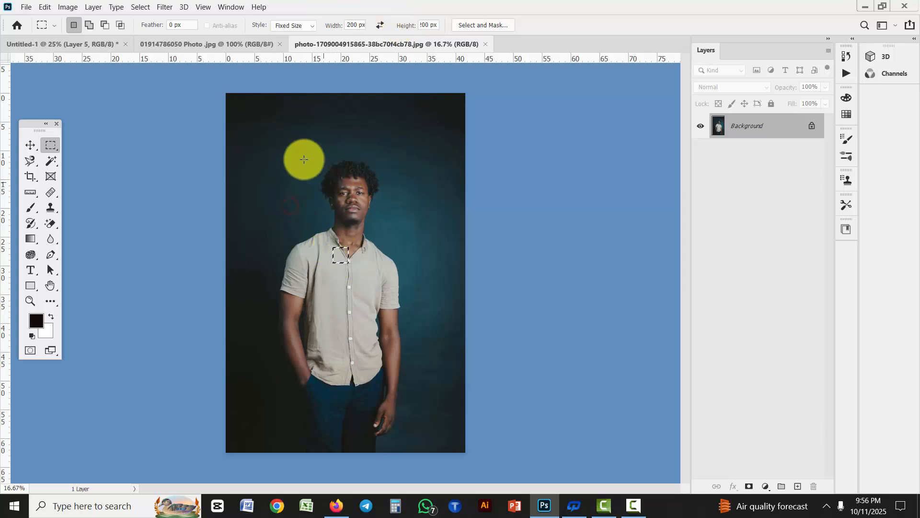
drag(304, 150, 390, 169)
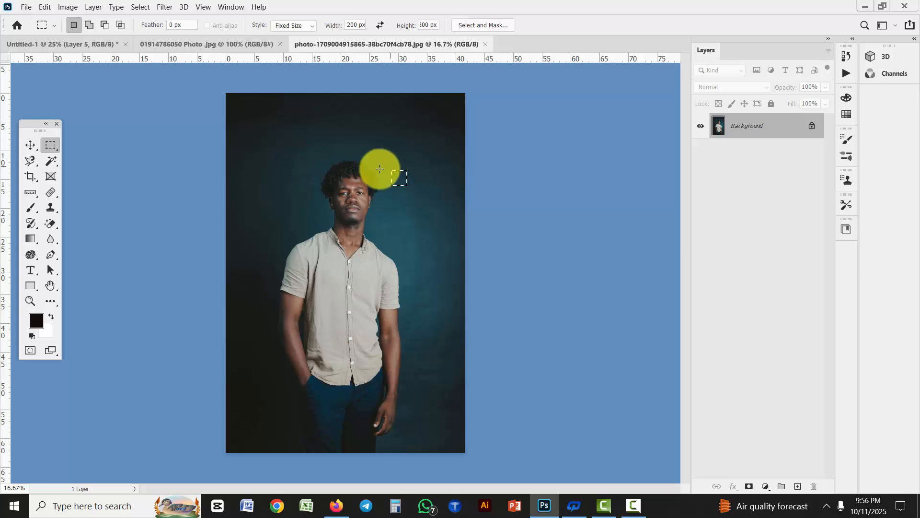
click(342, 187)
drag(343, 188, 336, 186)
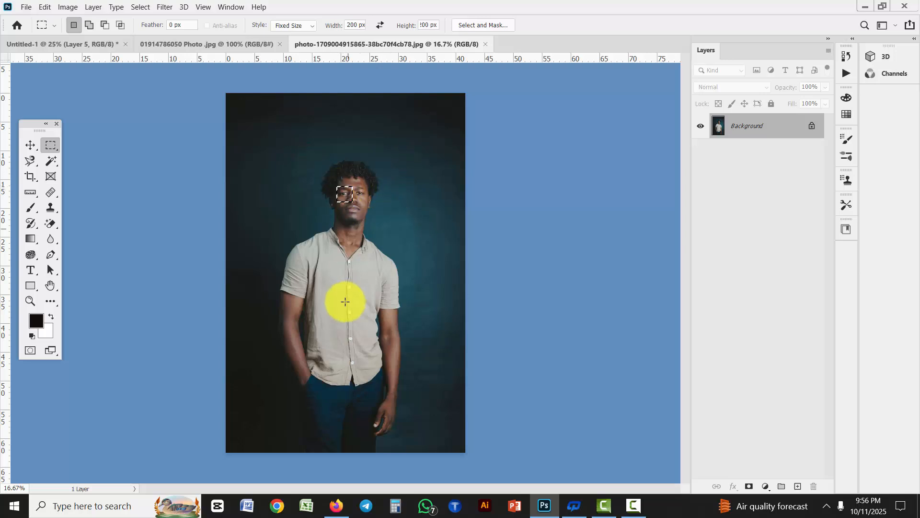
In Add to Selection mode, add 200 px squares over the man's other eye, his lowered hand and four spots down the shirt's button line
click(88, 25)
click(357, 186)
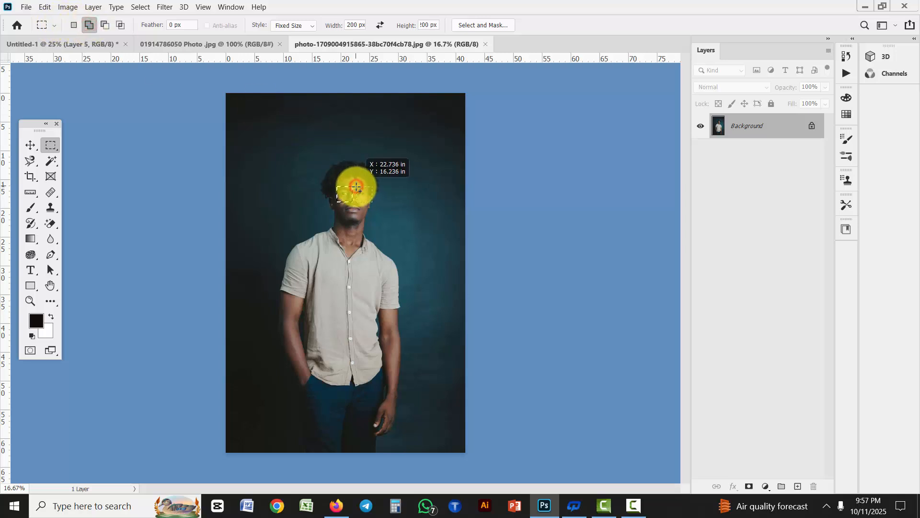
click(374, 423)
click(349, 357)
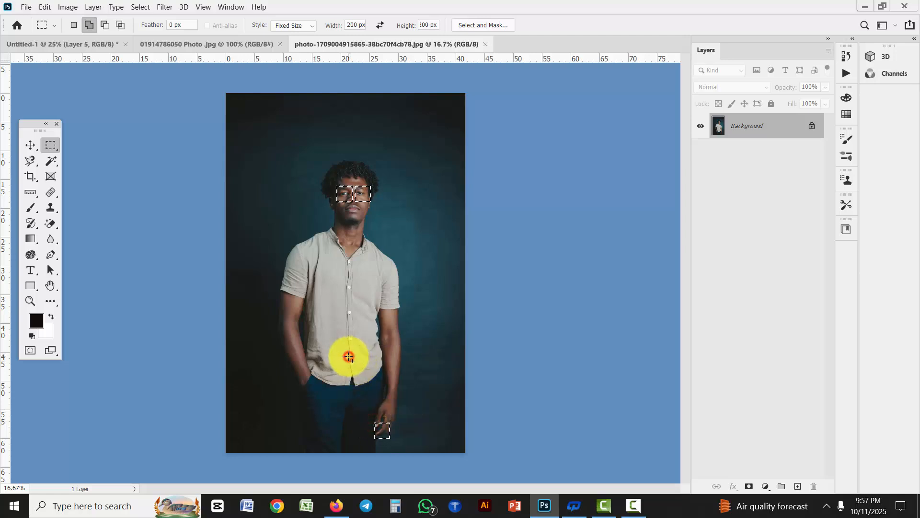
click(344, 331)
click(342, 309)
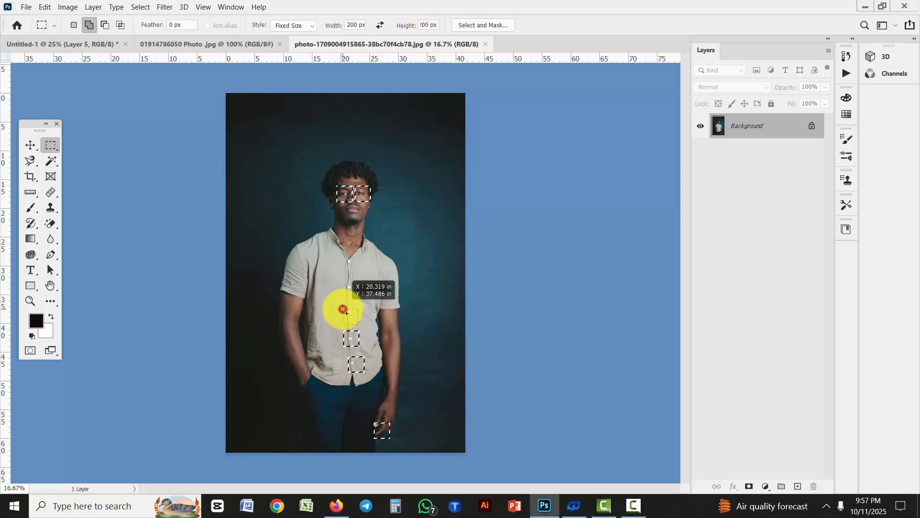
click(342, 278)
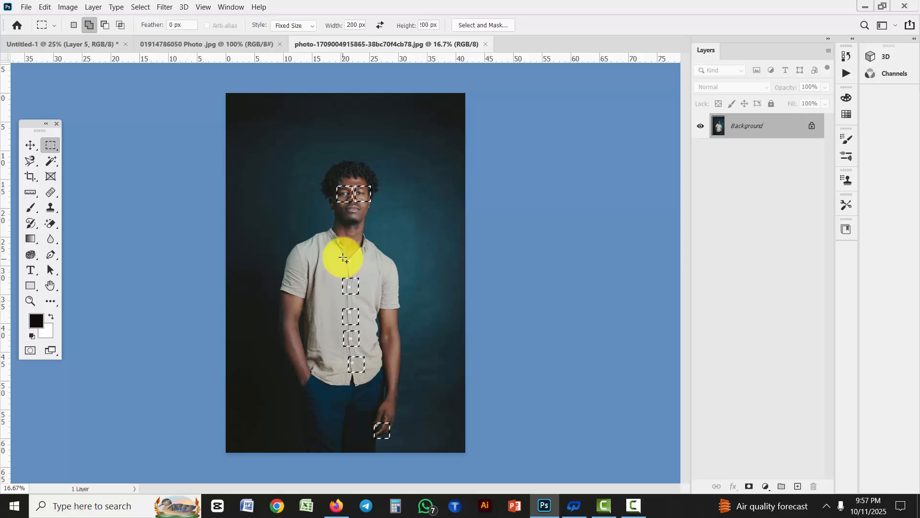
Add 200 px squares to the selection just below the shirt collar and at three spots on the dark backdrop around the man's head and shoulder
click(344, 255)
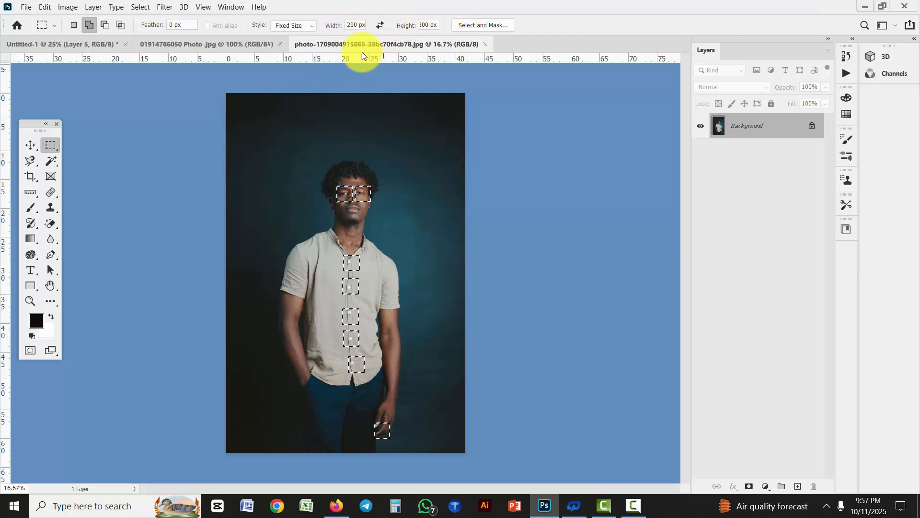
click(402, 142)
click(424, 212)
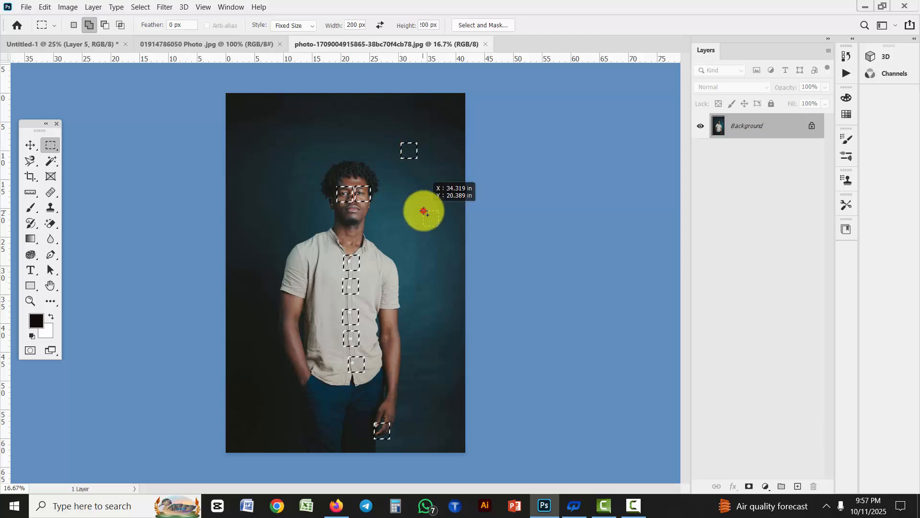
click(317, 153)
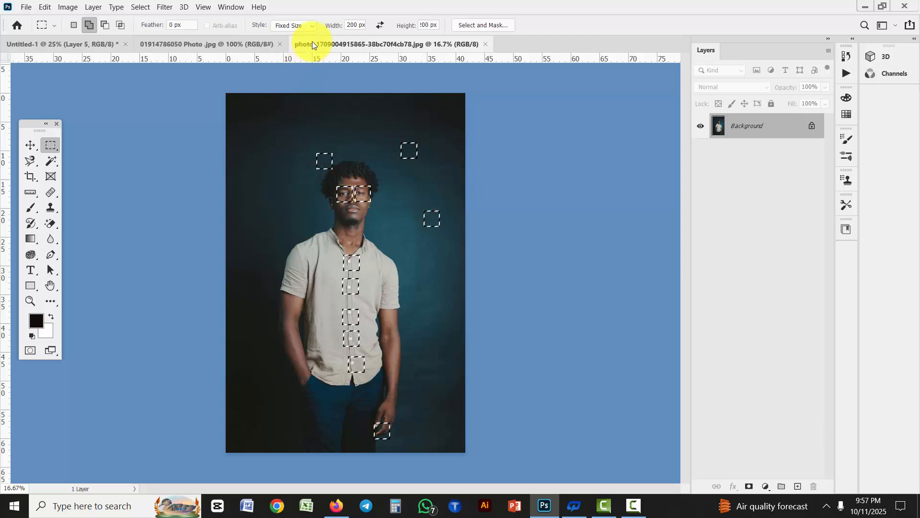
Return the marquee style to Normal and deselect all the squares on the photo
click(302, 26)
click(292, 35)
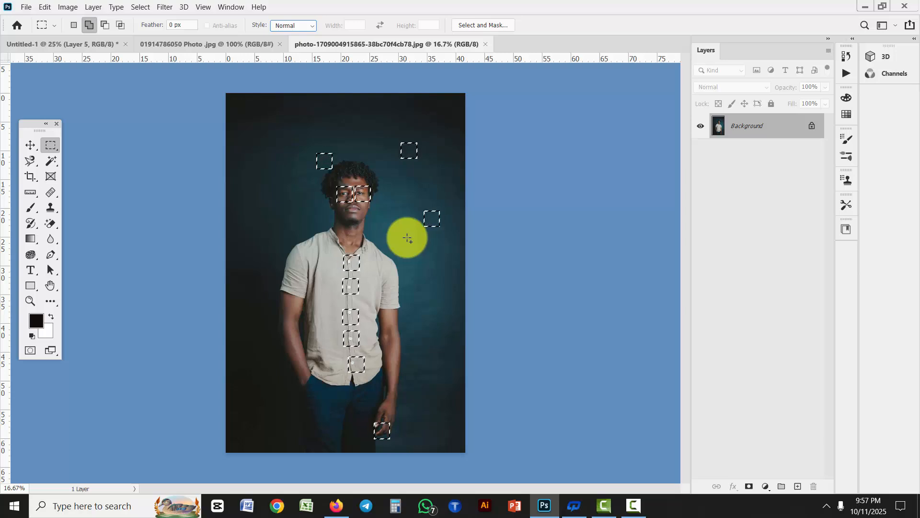
click(151, 8)
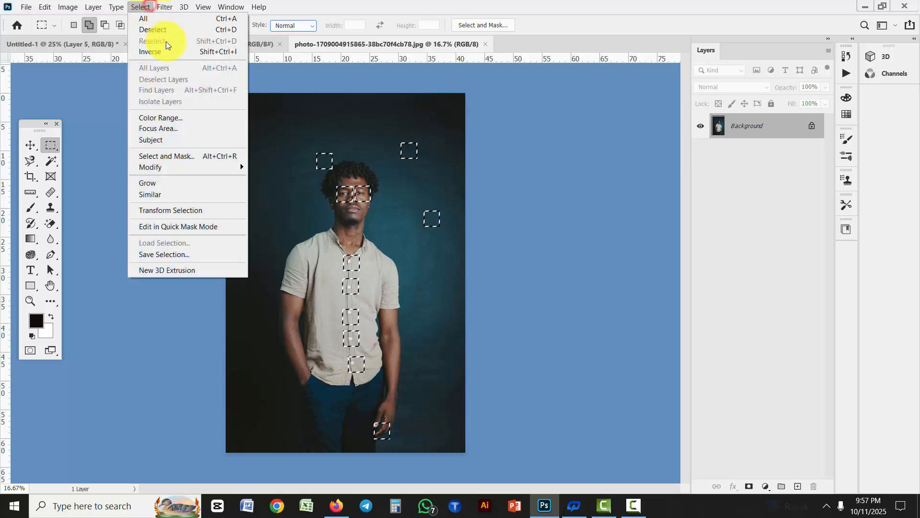
click(165, 30)
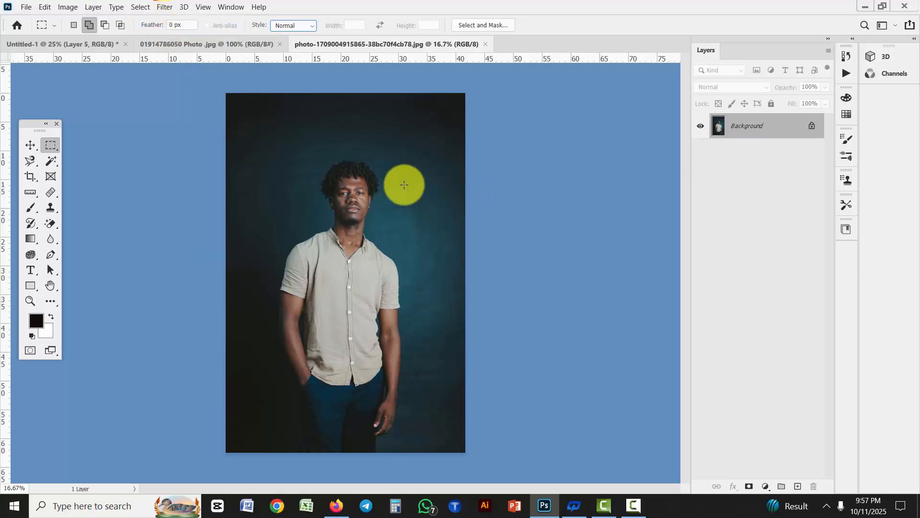
click(50, 145)
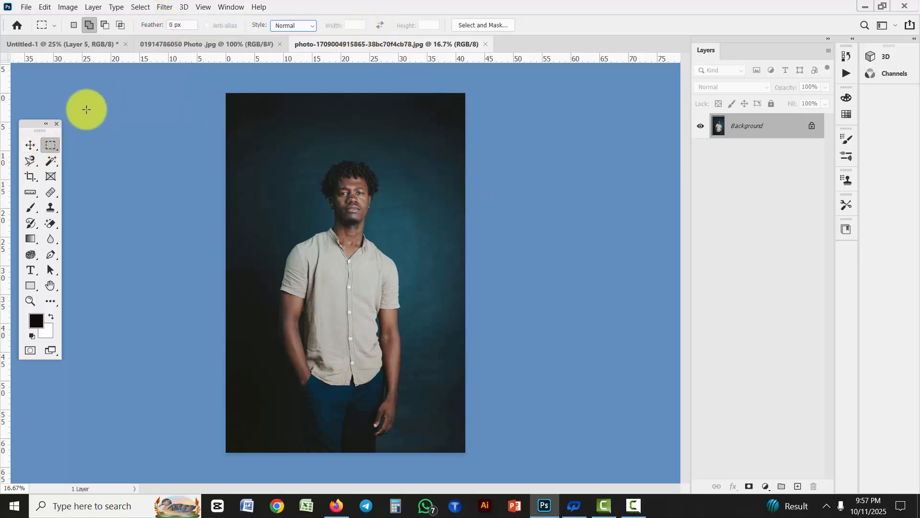
click(28, 145)
click(53, 146)
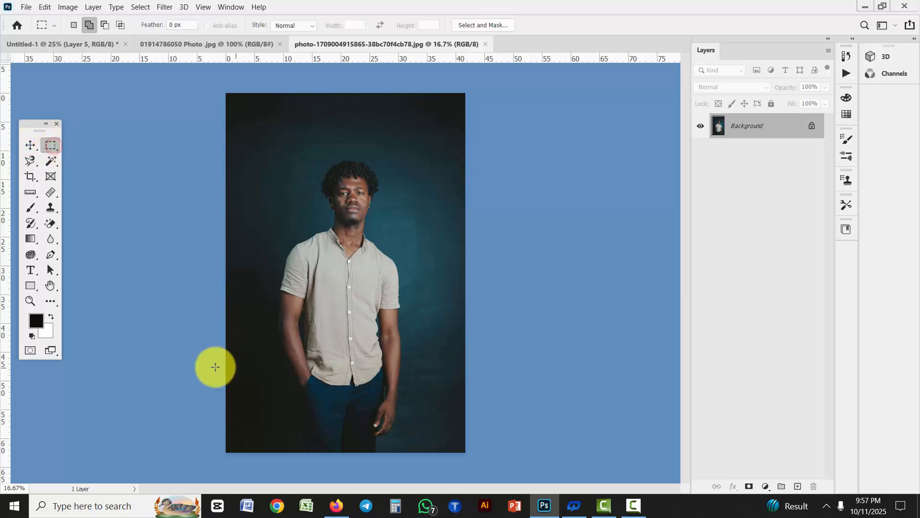